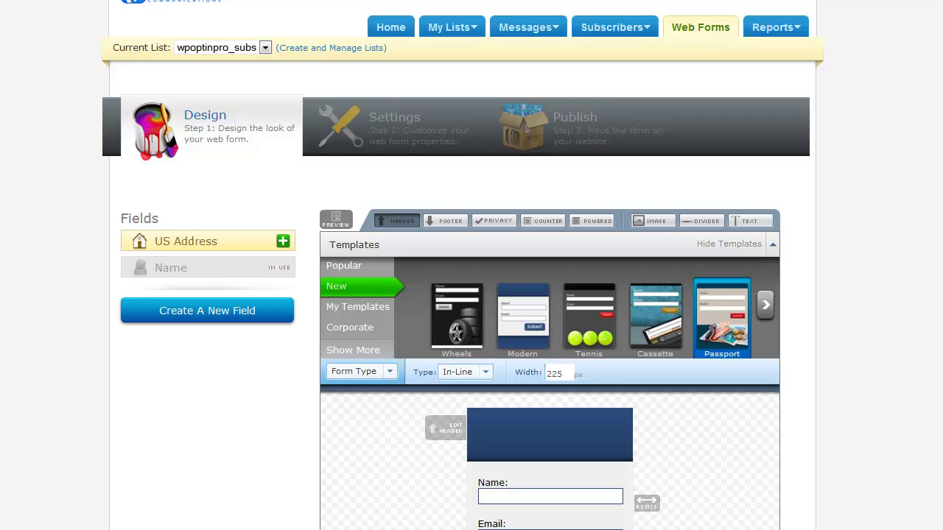
# - Proceed from the web form's Design step to its Settings step
pyautogui.scroll(-3, 463, 265)
pyautogui.scroll(-2, 462, 265)
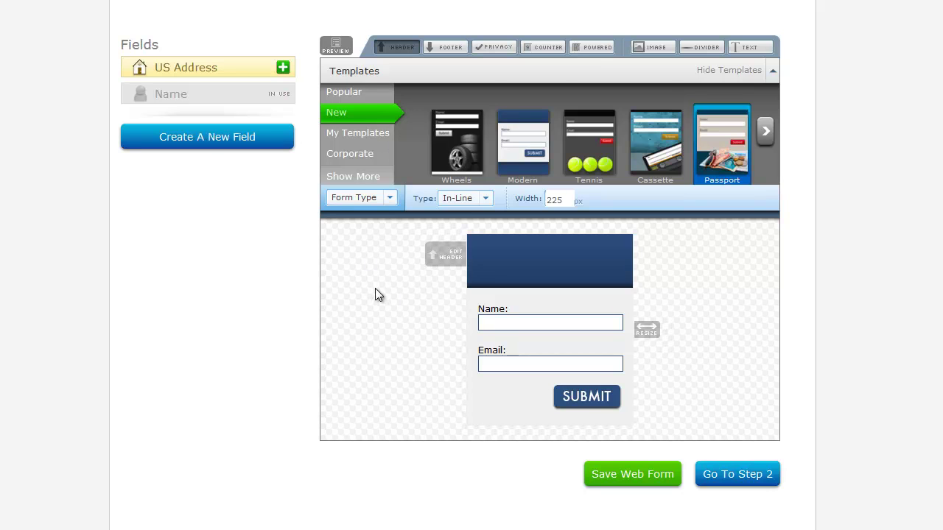
pyautogui.scroll(-1, 333, 302)
pyautogui.click(737, 442)
pyautogui.scroll(-1, 481, 448)
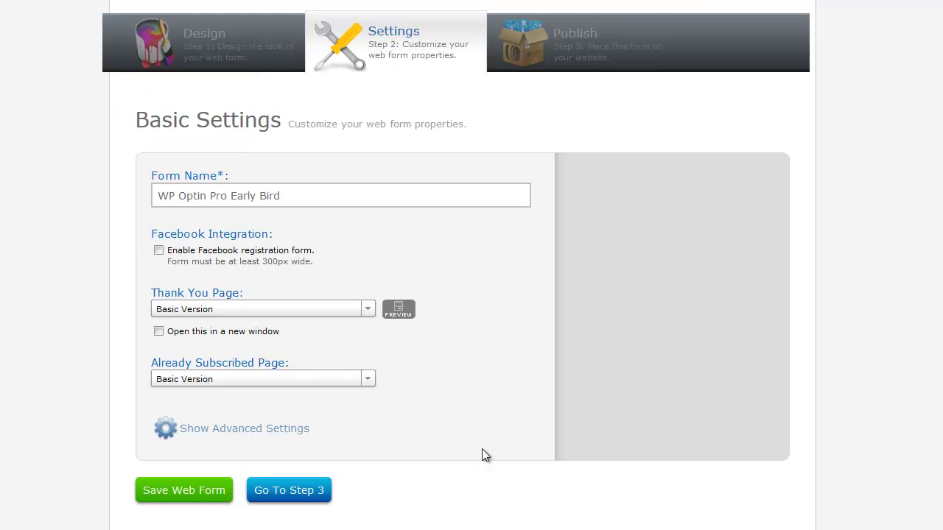
pyautogui.scroll(-1, 482, 449)
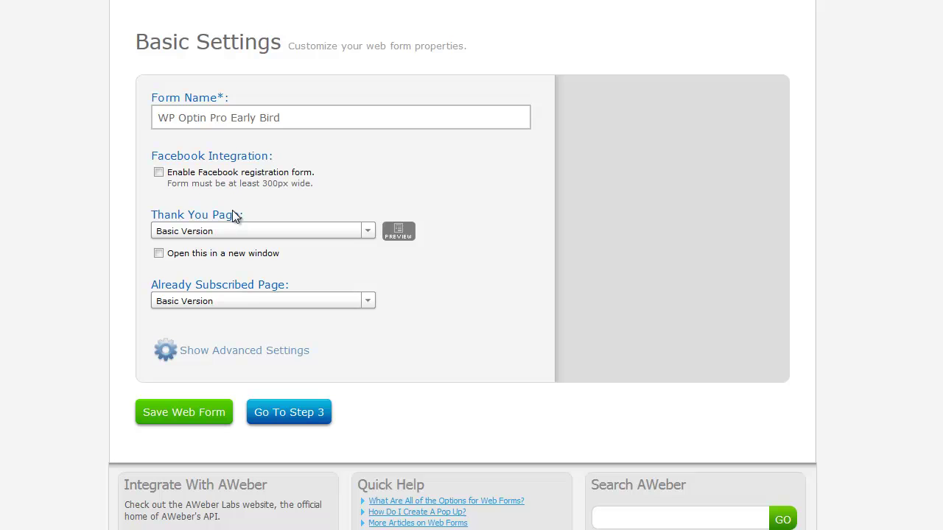
pyautogui.click(362, 231)
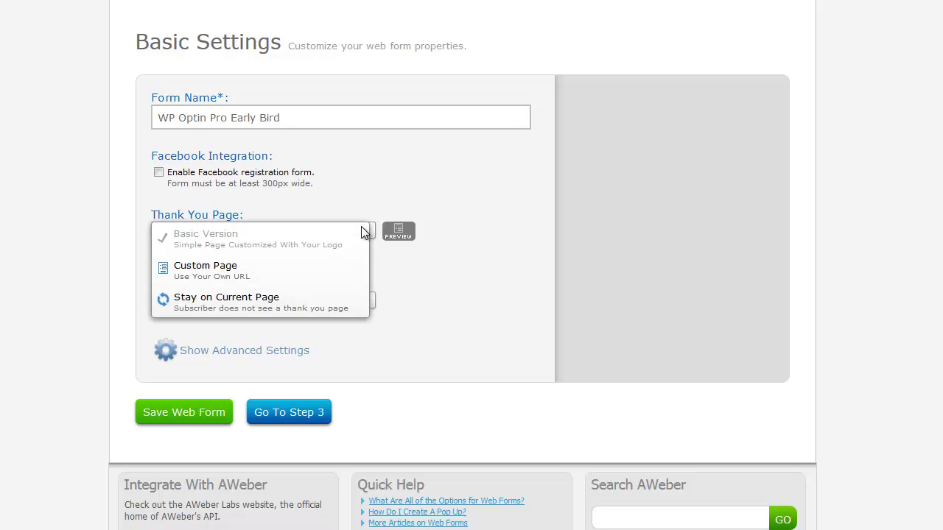
pyautogui.click(217, 280)
pyautogui.click(257, 257)
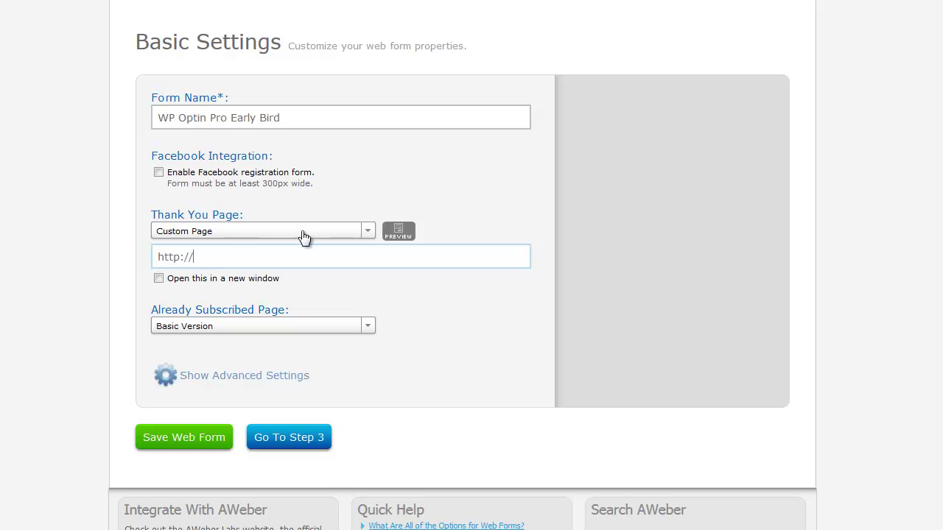
pyautogui.click(367, 232)
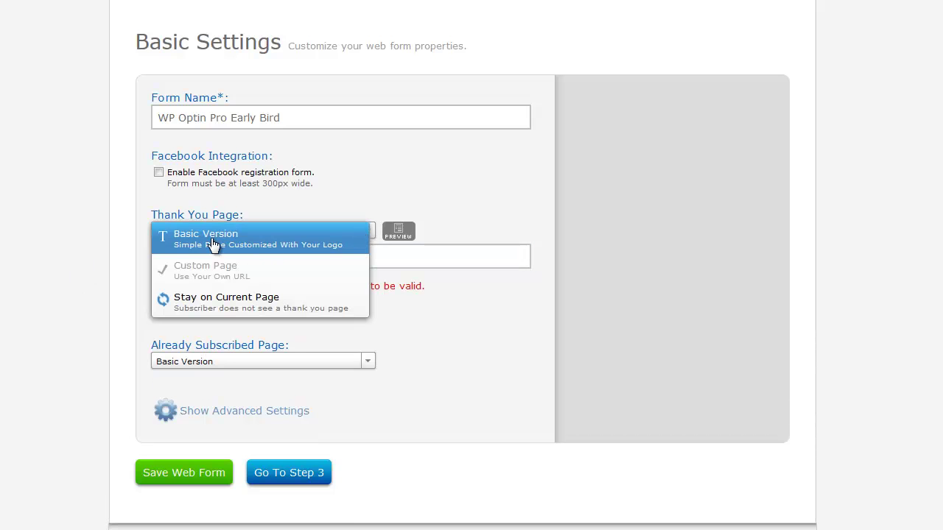
pyautogui.click(213, 245)
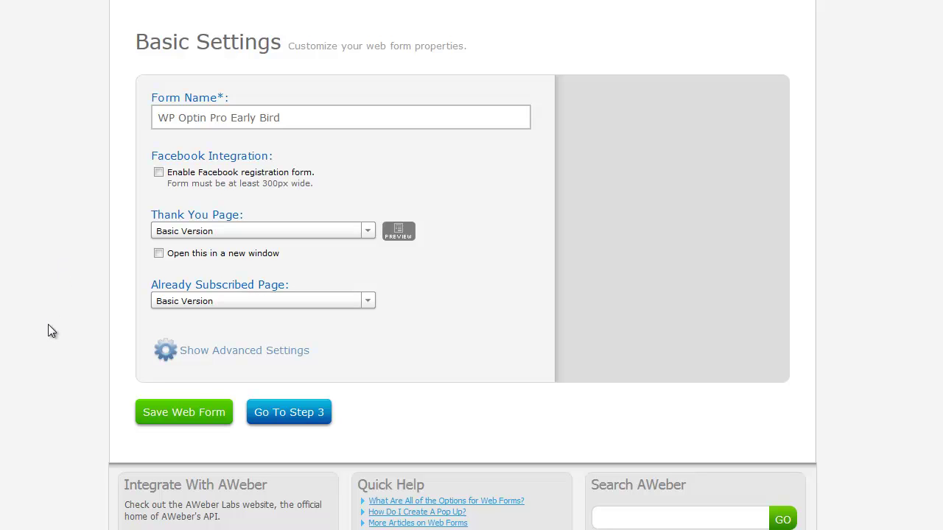
# - Proceed to the Publish step and save the web form
pyautogui.click(289, 414)
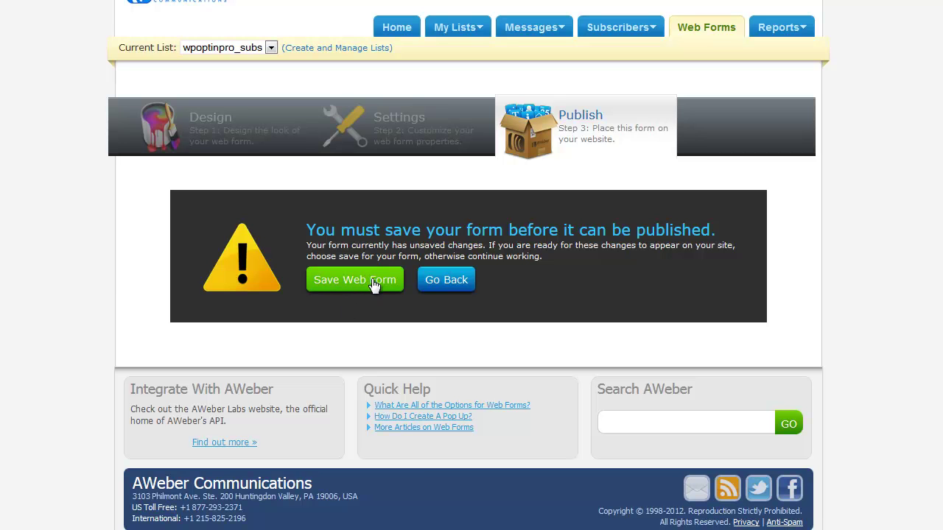
pyautogui.click(351, 282)
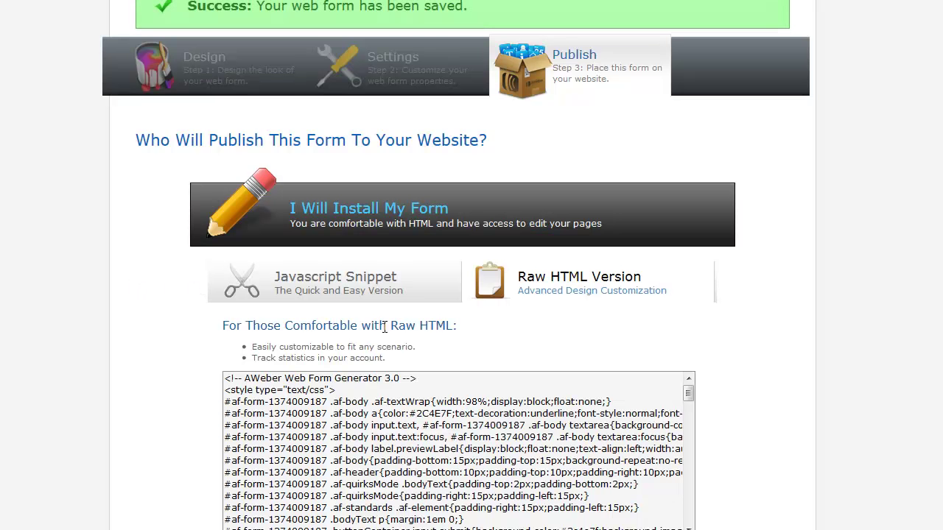
# - Compare the Javascript Snippet with the Raw HTML Version for installing the form yourself
pyautogui.scroll(-1, 384, 327)
pyautogui.click(349, 207)
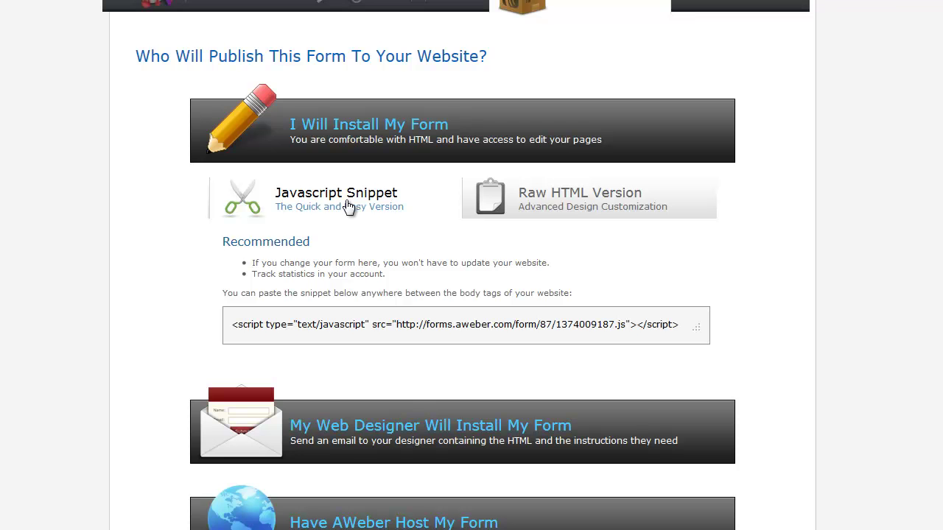
pyautogui.scroll(-1, 554, 196)
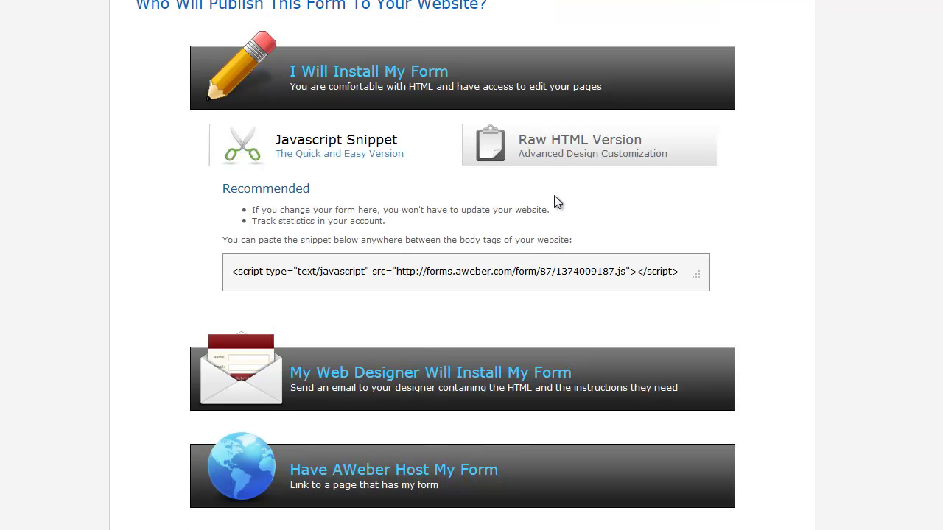
pyautogui.click(567, 150)
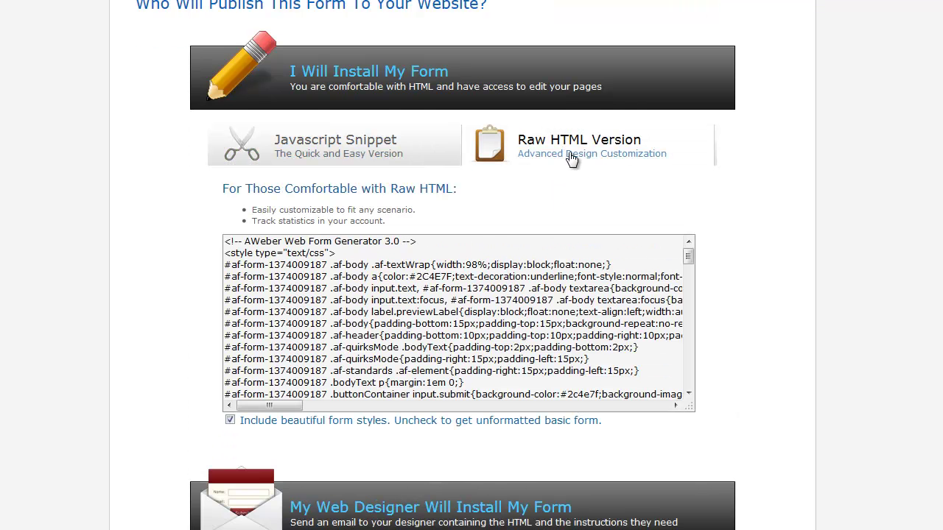
# - Copy the complete Raw HTML Version code of the web form
pyautogui.scroll(-2, 571, 159)
pyautogui.scroll(-10, 327, 126)
pyautogui.click(327, 123)
pyautogui.click(435, 202)
pyautogui.hotkey('ctrl', 'a')
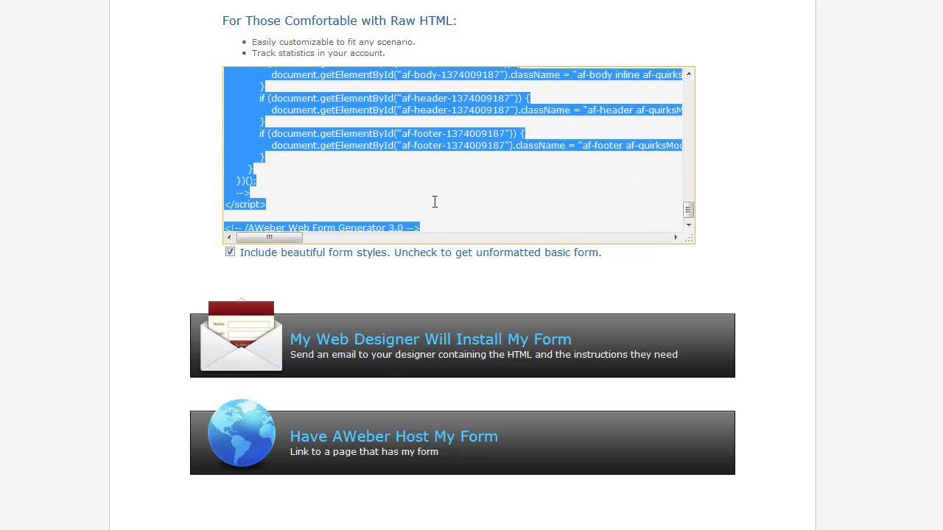
pyautogui.rightClick(402, 176)
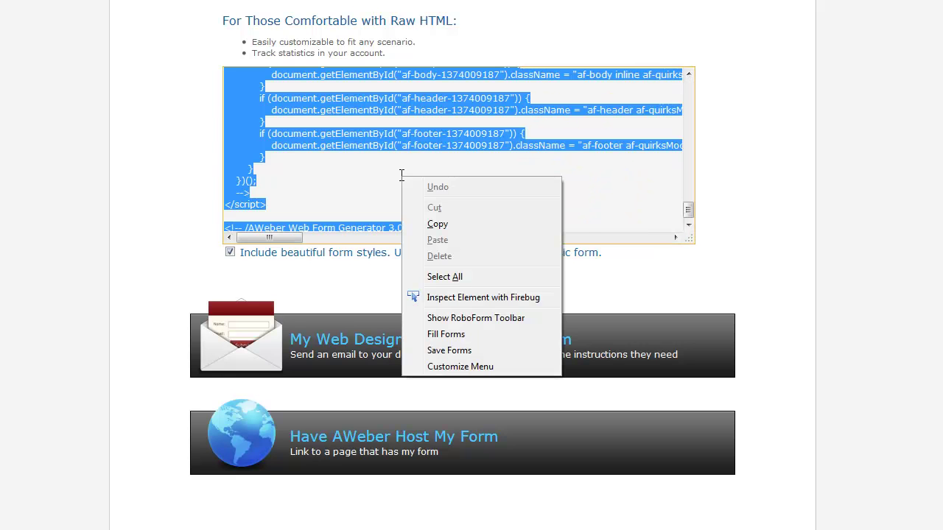
pyautogui.click(437, 225)
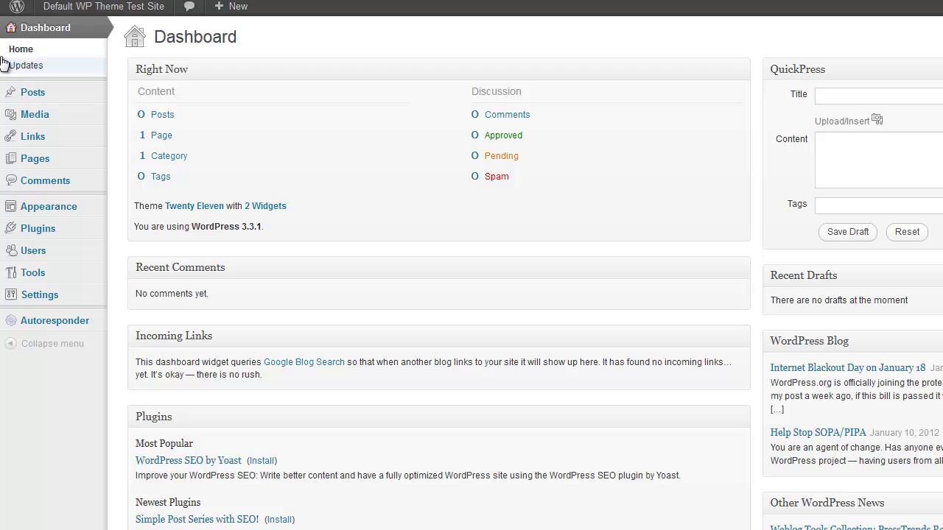
# - Switch to the WordPress dashboard and start editing the title in the Autoresponder plugin's settings
pyautogui.click(50, 322)
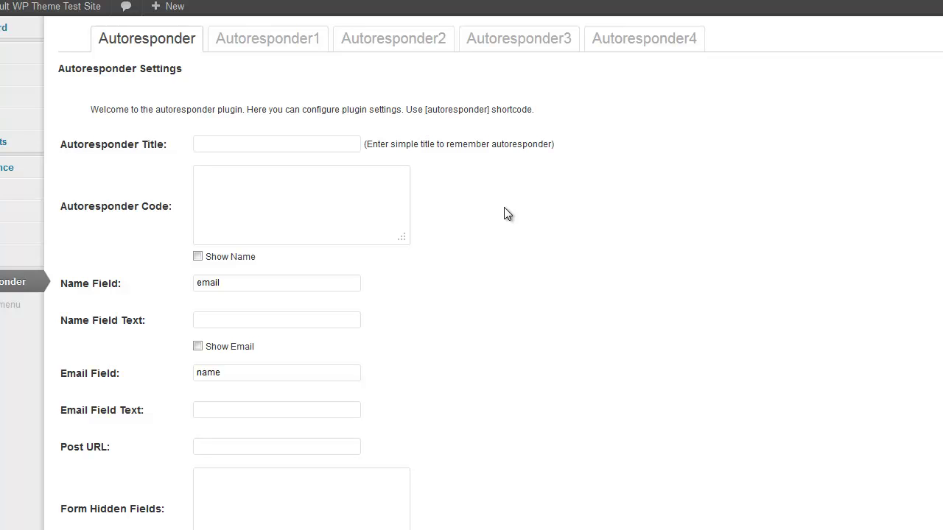
pyautogui.click(275, 144)
pyautogui.write('Sie')
pyautogui.write('e')
pyautogui.press('BackSpace')
pyautogui.press('BackSpace')
pyautogui.press('BackSpace')
pyautogui.press('BackSpace')
pyautogui.write('Home')
pyautogui.press('BackSpace')
pyautogui.press('BackSpace')
pyautogui.press('BackSpace')
pyautogui.press('BackSpace')
# - Title the autoresponder "Test 1" and paste the copied AWeber form code as its Autoresponder Code, enlarging the code box
pyautogui.write('Test')
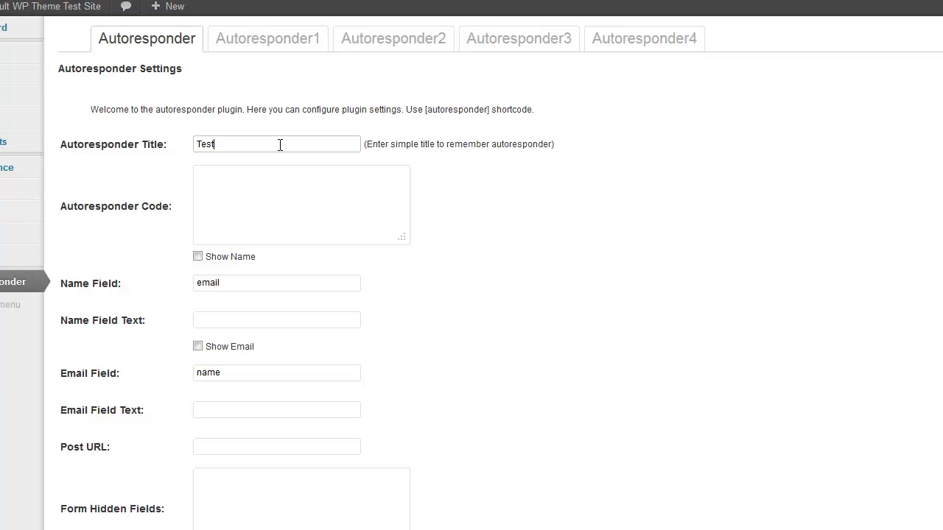
pyautogui.write(' 1')
pyautogui.click(275, 185)
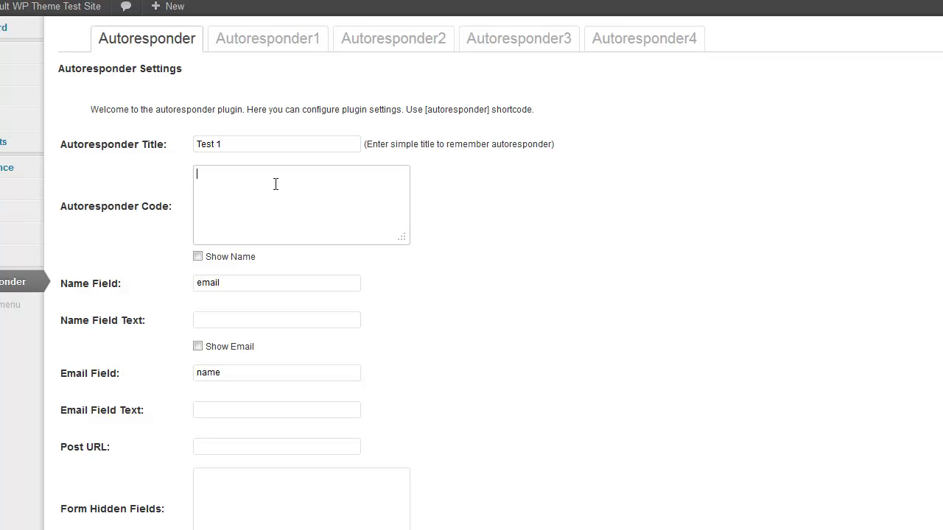
pyautogui.moveTo(406, 237); pyautogui.dragTo(458, 290)
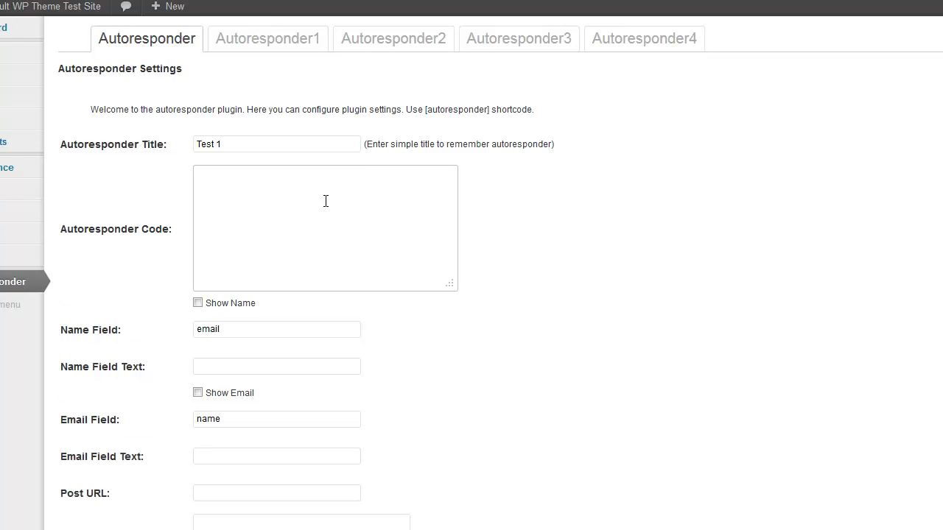
pyautogui.rightClick(257, 195)
pyautogui.click(293, 258)
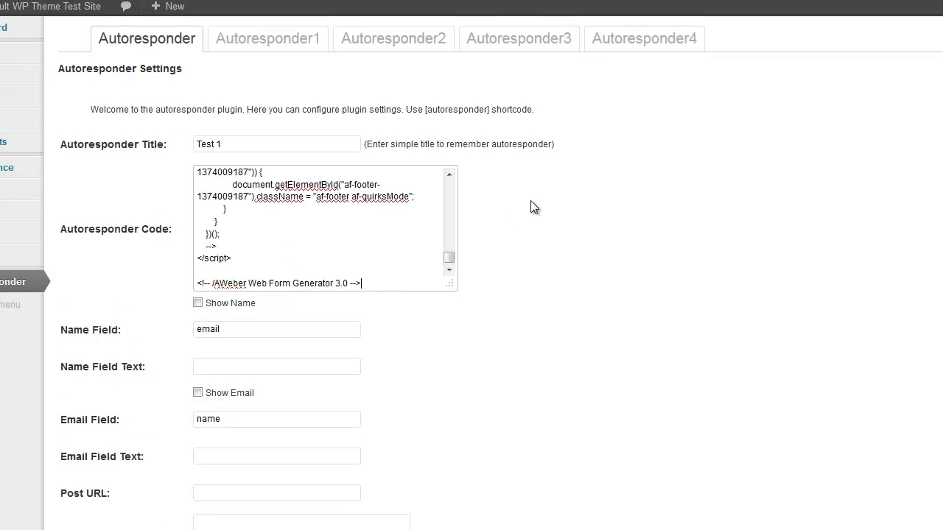
# - Try the Show Name option, enable Show Email, and disable Show Name again
pyautogui.scroll(-2, 486, 328)
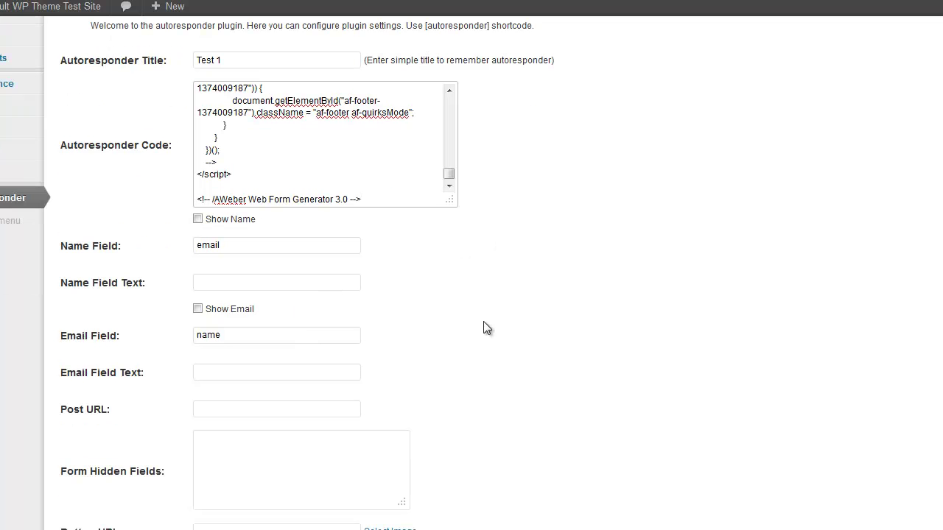
pyautogui.scroll(-2, 385, 293)
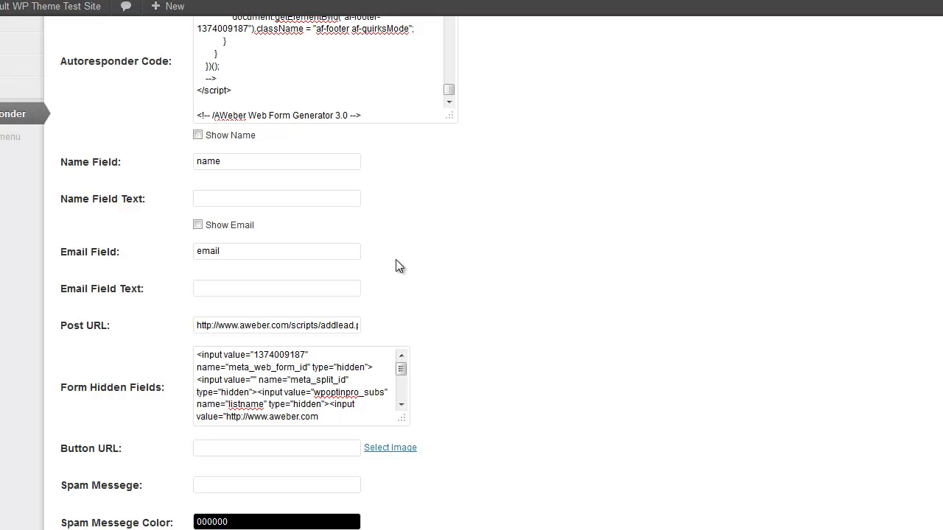
pyautogui.click(268, 322)
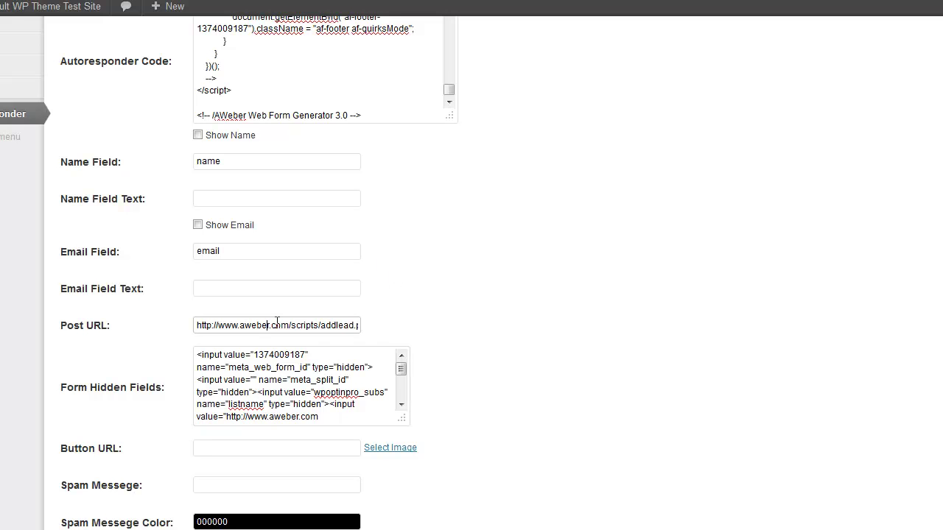
pyautogui.scroll(2, 486, 300)
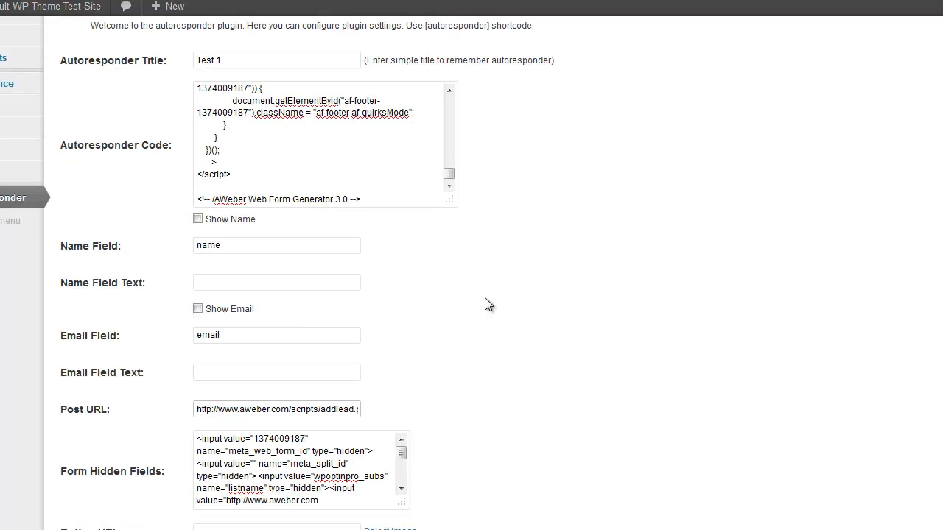
pyautogui.scroll(-1, 486, 301)
pyautogui.click(198, 219)
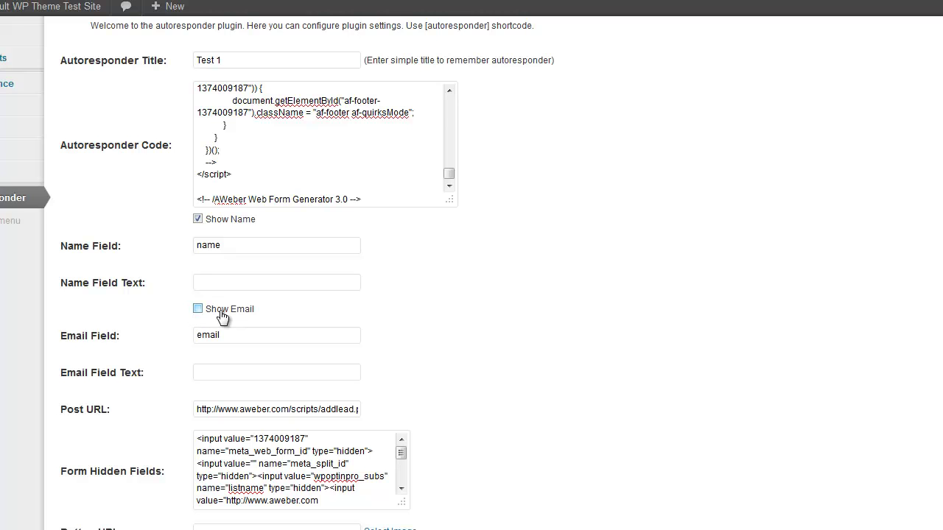
pyautogui.click(198, 310)
pyautogui.click(198, 219)
pyautogui.click(216, 285)
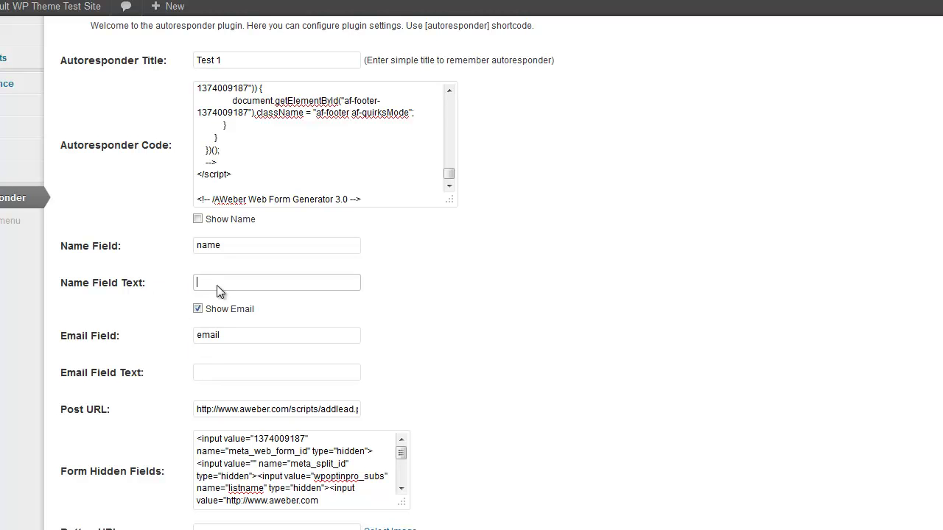
pyautogui.click(218, 373)
pyautogui.click(241, 286)
pyautogui.click(233, 371)
pyautogui.click(240, 285)
pyautogui.click(440, 311)
pyautogui.scroll(-2, 446, 309)
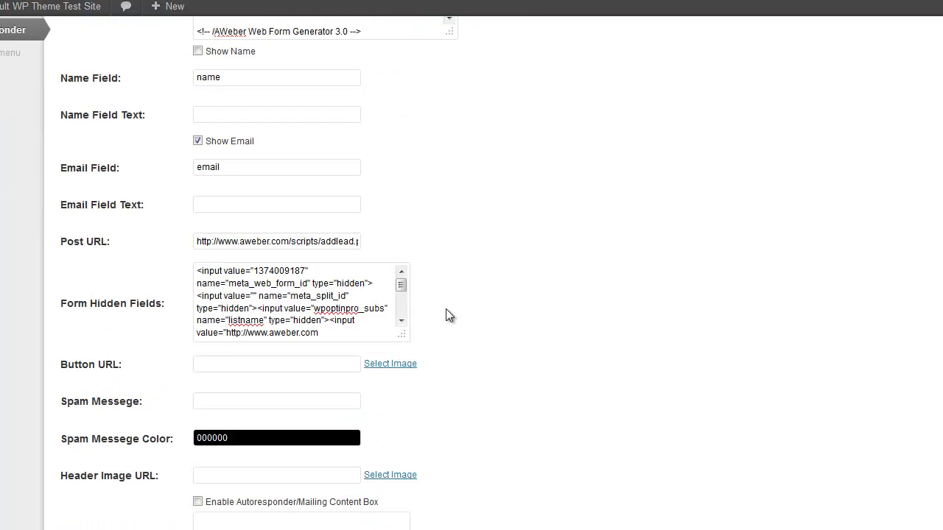
pyautogui.click(225, 361)
pyautogui.write('htt')
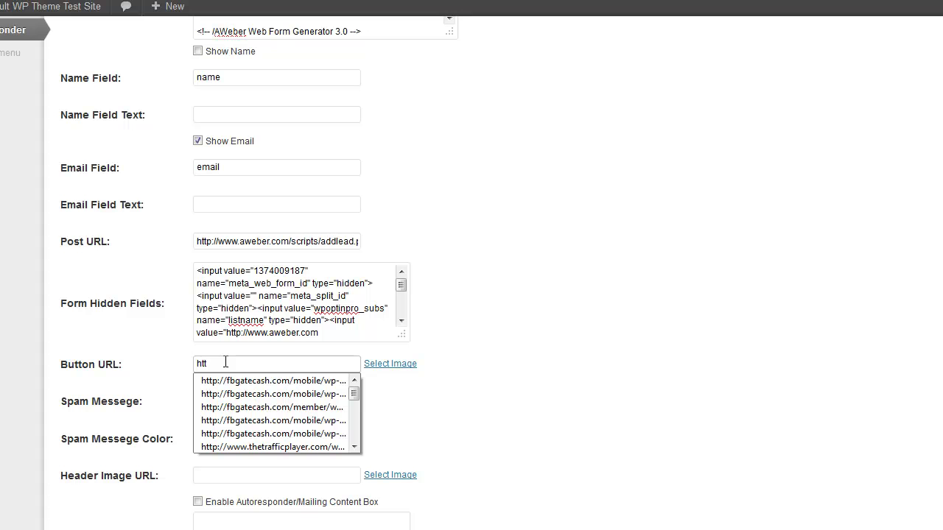
pyautogui.press('BackSpace')
pyautogui.press('BackSpace')
pyautogui.press('BackSpace')
pyautogui.press('BackSpace')
pyautogui.press('BackSpace')
# - View the ready-made button images offered for the Button URL and close the gallery without choosing one
pyautogui.click(390, 364)
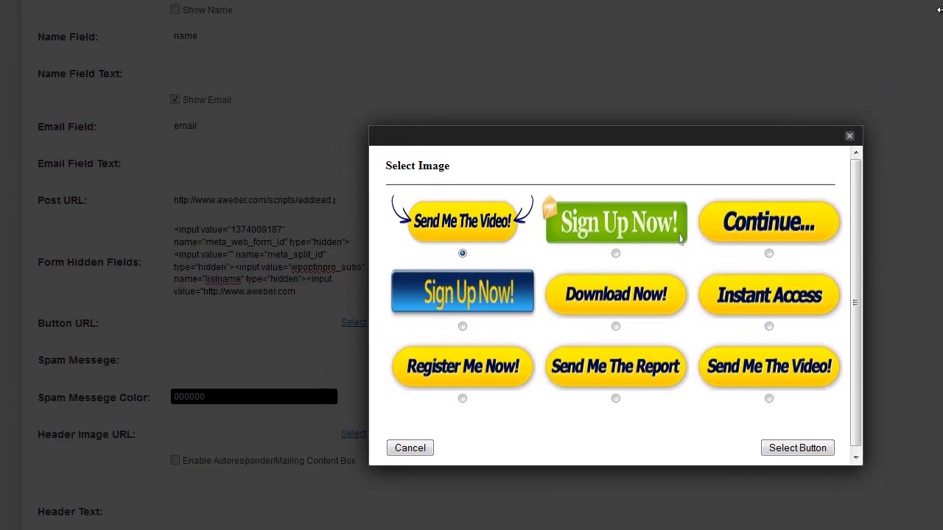
pyautogui.click(850, 136)
pyautogui.click(211, 324)
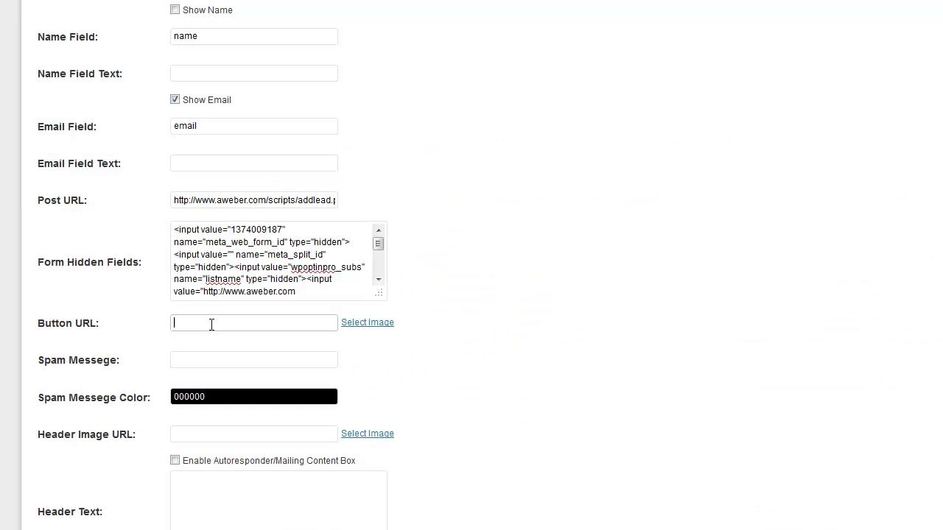
# - Examine the Spam Messege field and the colour picker for the Spam Messege Color
pyautogui.scroll(-1, 665, 337)
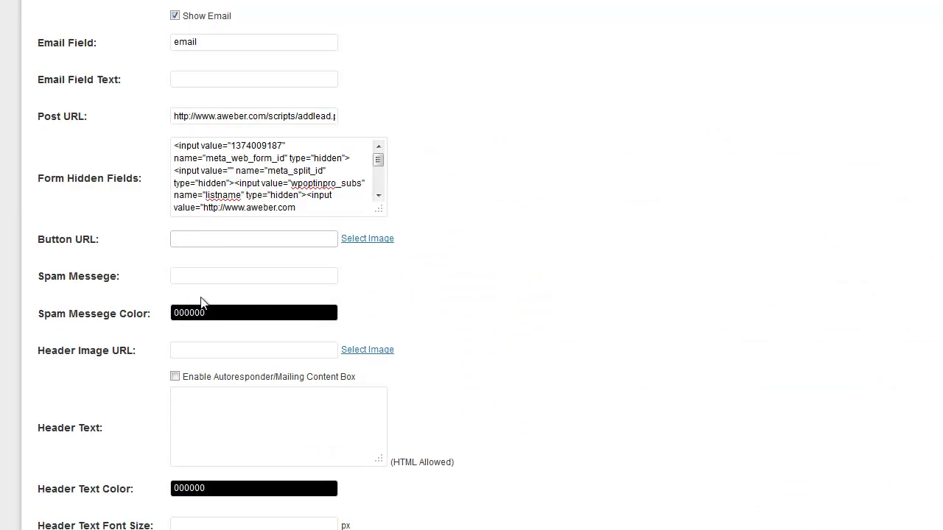
pyautogui.click(192, 277)
pyautogui.click(506, 301)
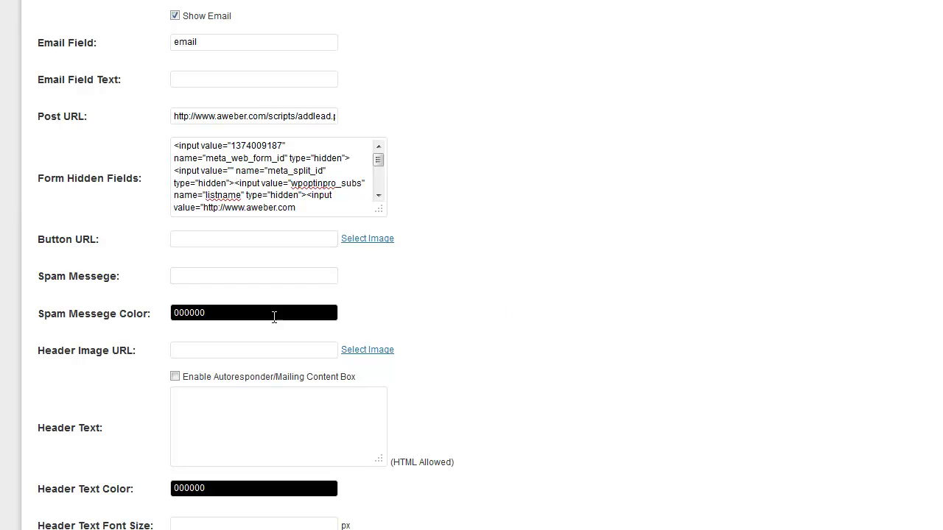
pyautogui.click(220, 313)
pyautogui.doubleClick(220, 313)
pyautogui.click(529, 309)
pyautogui.click(215, 313)
pyautogui.click(437, 316)
pyautogui.click(289, 313)
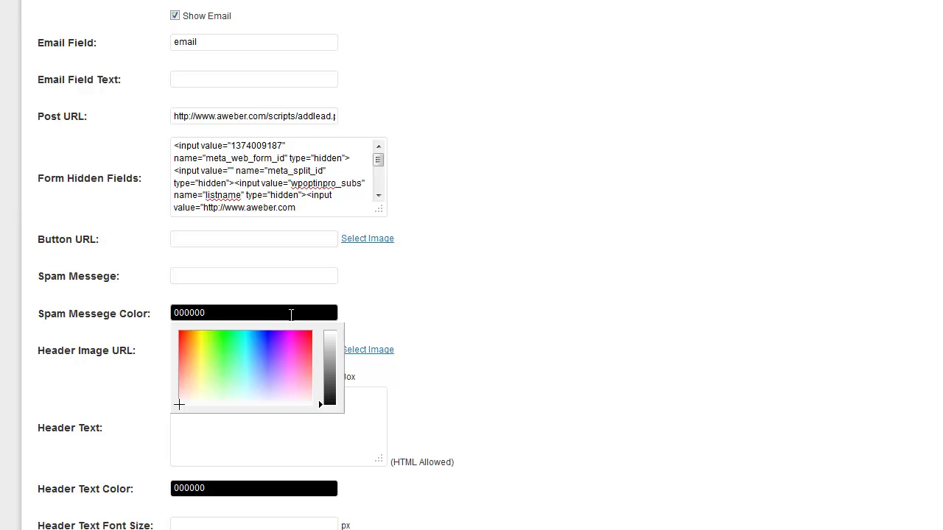
pyautogui.click(461, 320)
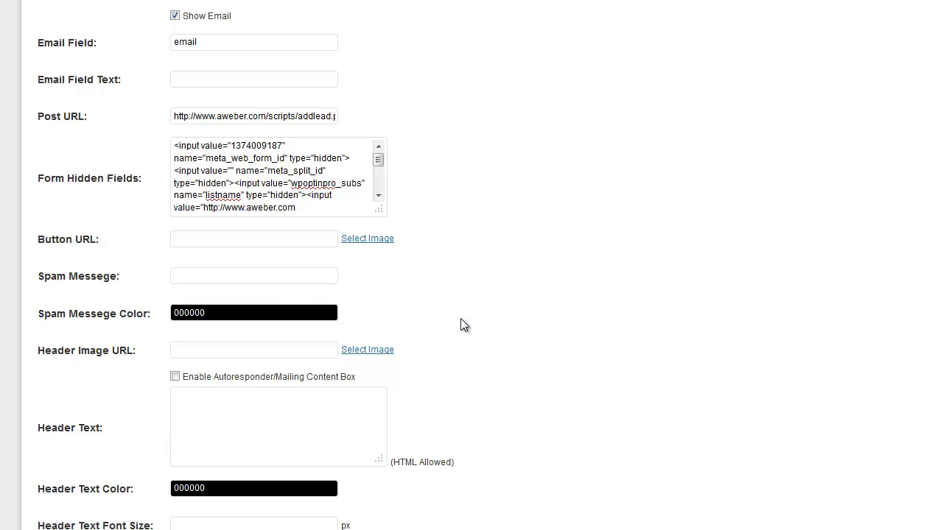
pyautogui.scroll(-1, 460, 318)
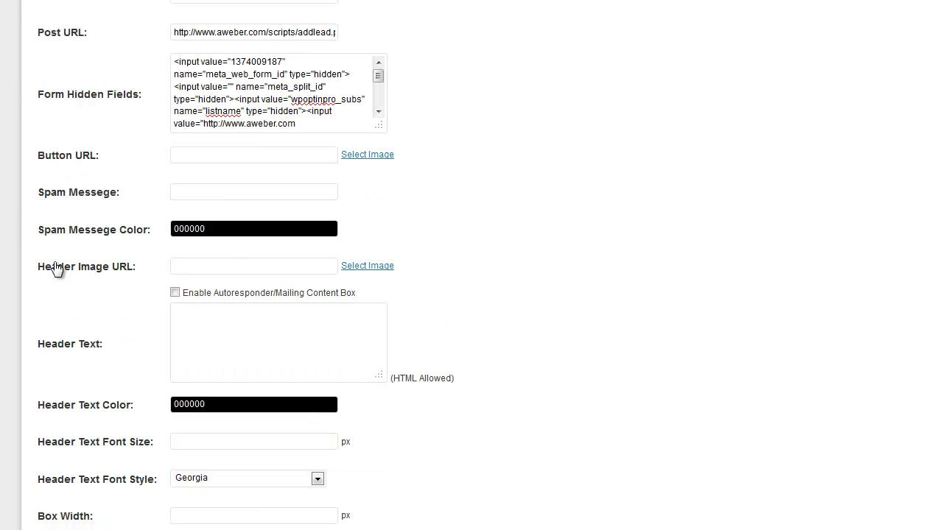
# - Examine the header image, header text, content box, border and Input Box CSS options of the autoresponder settings
pyautogui.click(199, 266)
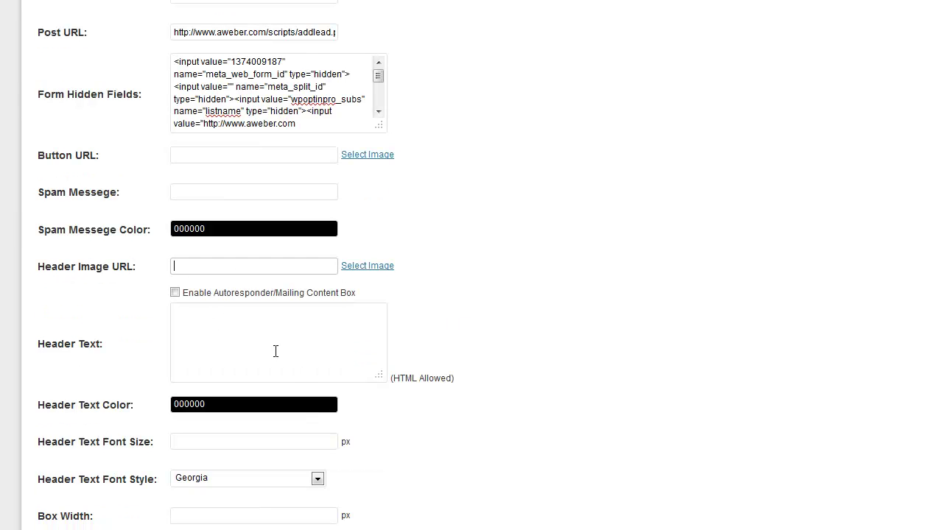
pyautogui.moveTo(307, 294); pyautogui.dragTo(504, 316)
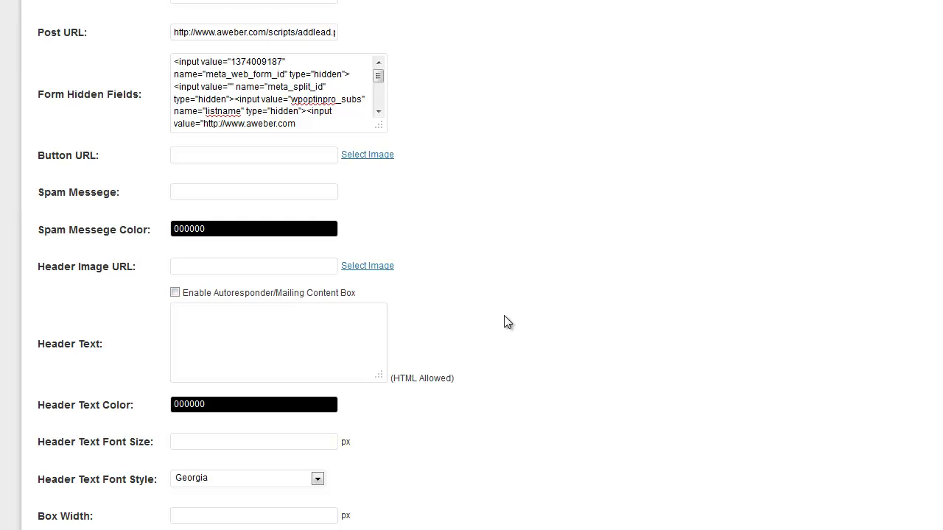
pyautogui.click(503, 316)
pyautogui.scroll(-3, 504, 316)
pyautogui.scroll(-1, 503, 319)
pyautogui.scroll(2, 504, 318)
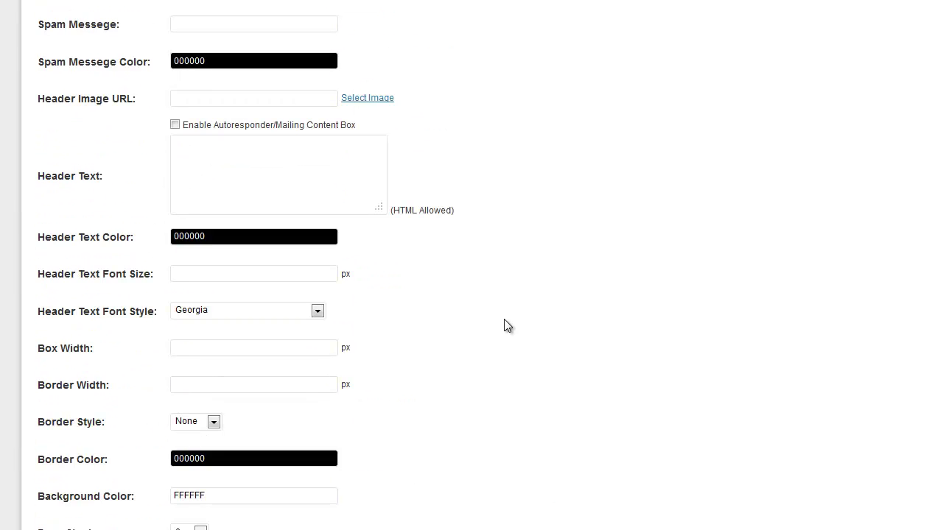
pyautogui.scroll(-4, 504, 319)
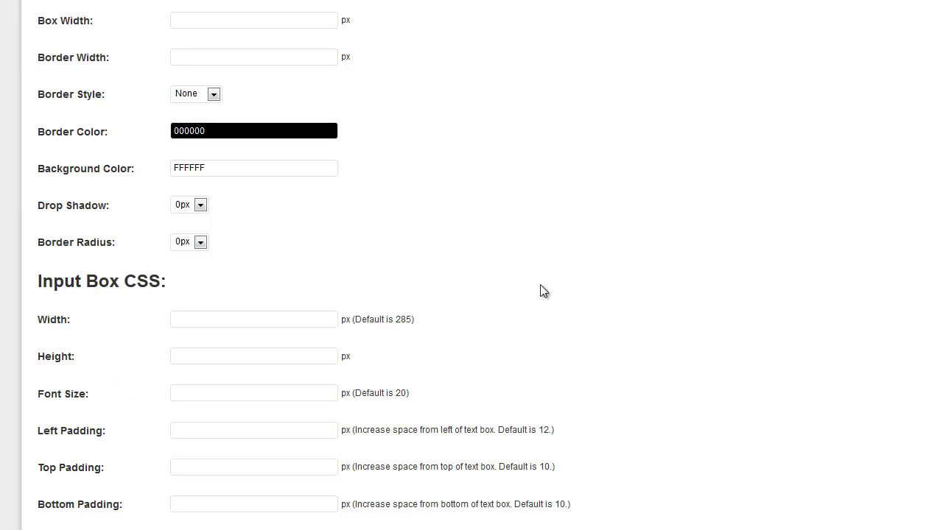
pyautogui.scroll(10, 546, 293)
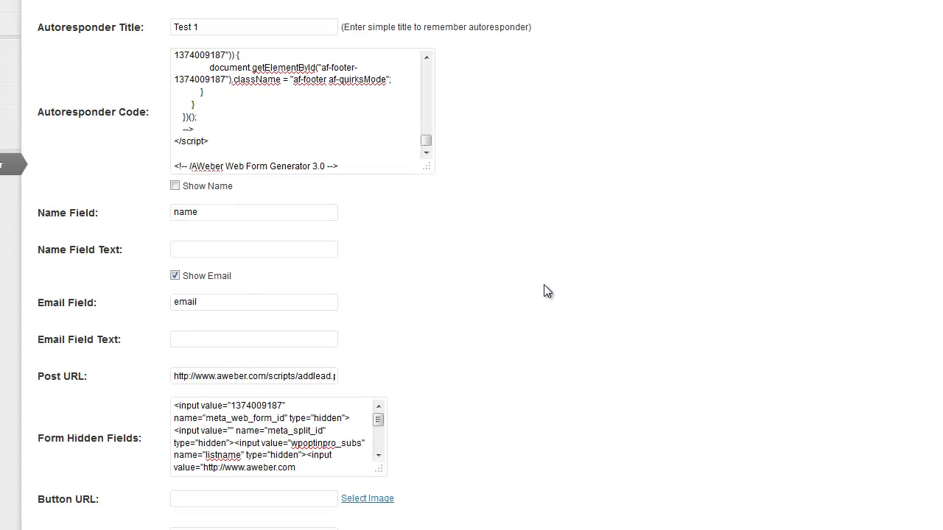
pyautogui.scroll(1, 545, 285)
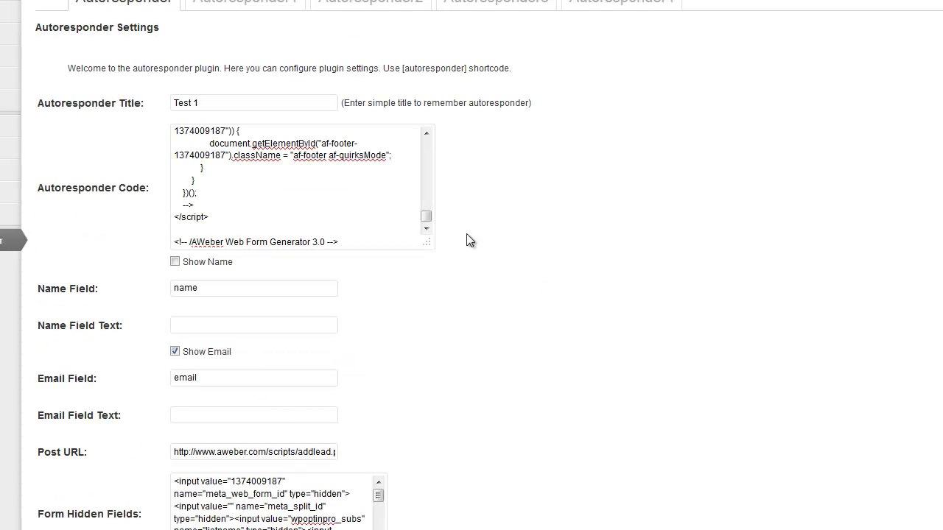
# - Choose the yellow "Send Me The Video!" button image with the two curved arrows for the Button URL
pyautogui.scroll(-1, 407, 265)
pyautogui.click(276, 94)
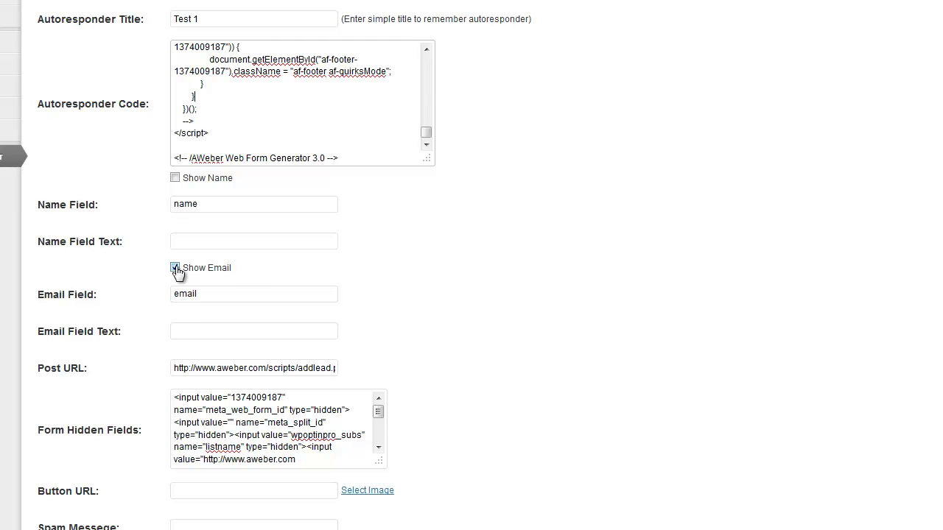
pyautogui.scroll(-1, 463, 401)
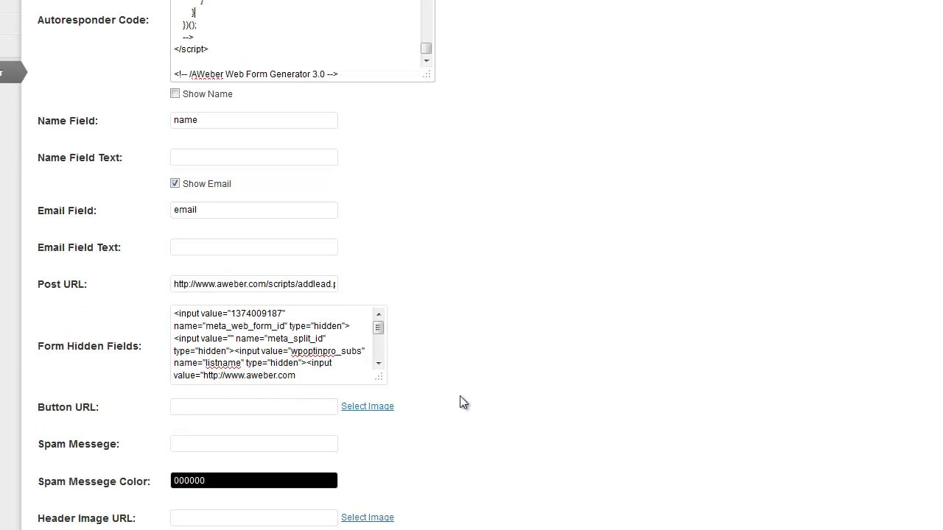
pyautogui.click(372, 407)
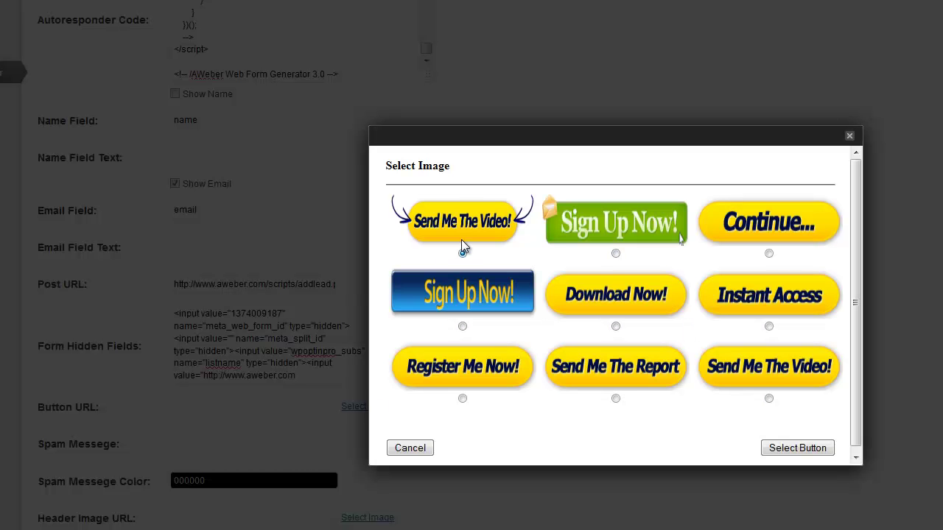
pyautogui.click(792, 448)
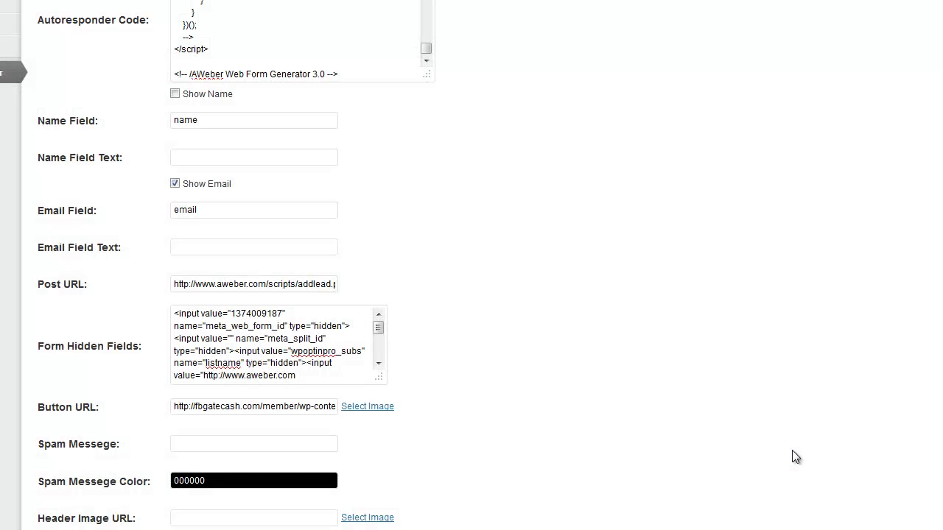
pyautogui.click(316, 408)
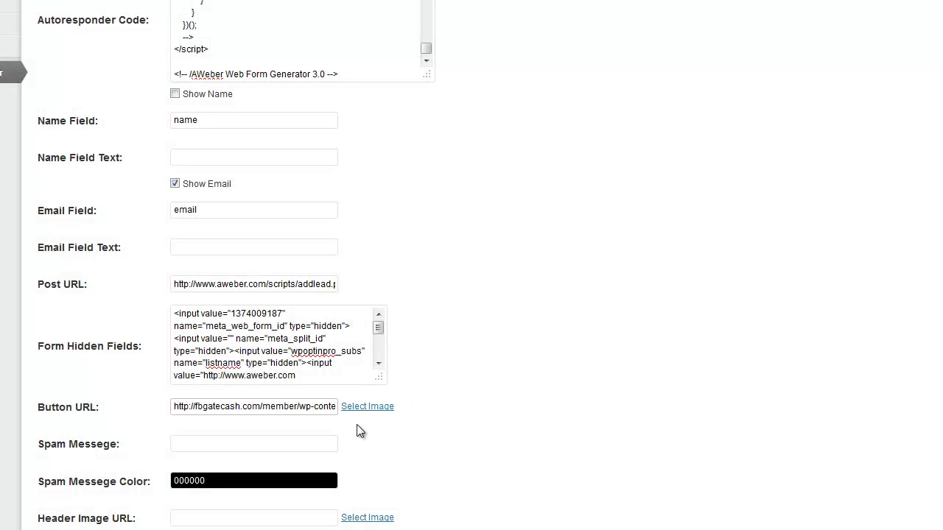
# - Look over the remaining autoresponder settings and save the changes
pyautogui.scroll(-2, 548, 424)
pyautogui.scroll(4, 549, 425)
pyautogui.scroll(-6, 549, 424)
pyautogui.scroll(6, 549, 424)
pyautogui.scroll(-10, 548, 425)
pyautogui.scroll(-2, 549, 425)
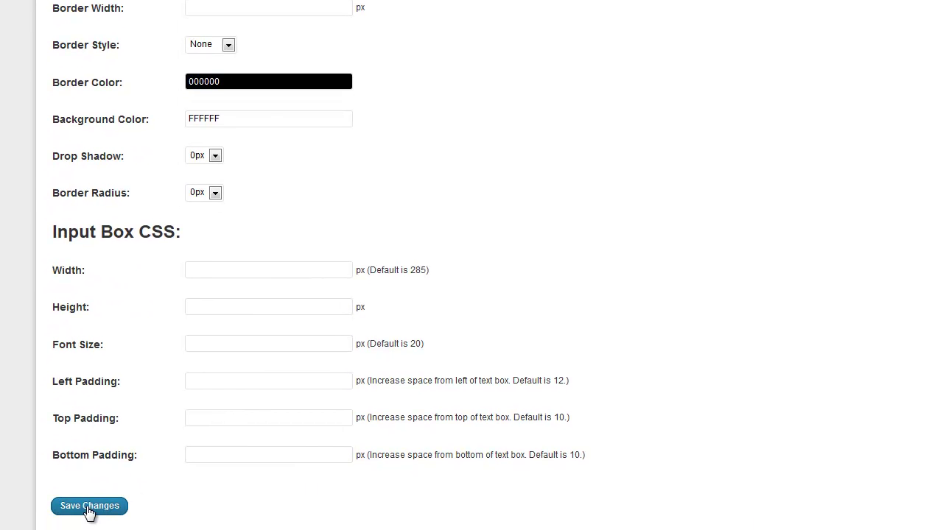
pyautogui.click(88, 506)
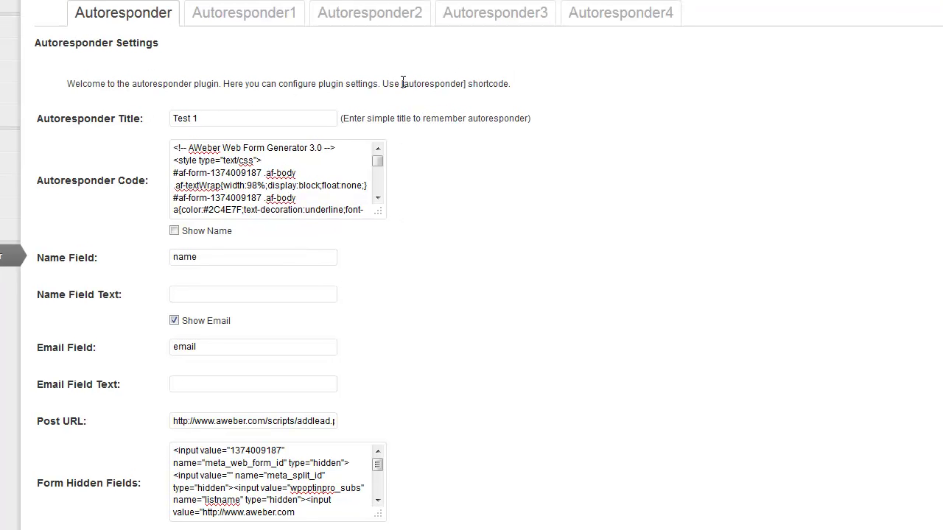
# - Copy the [autoresponder] shortcode from the plugin's welcome text
pyautogui.moveTo(401, 83); pyautogui.dragTo(466, 79)
pyautogui.hotkey('ctrl', 'c')
pyautogui.click(403, 84)
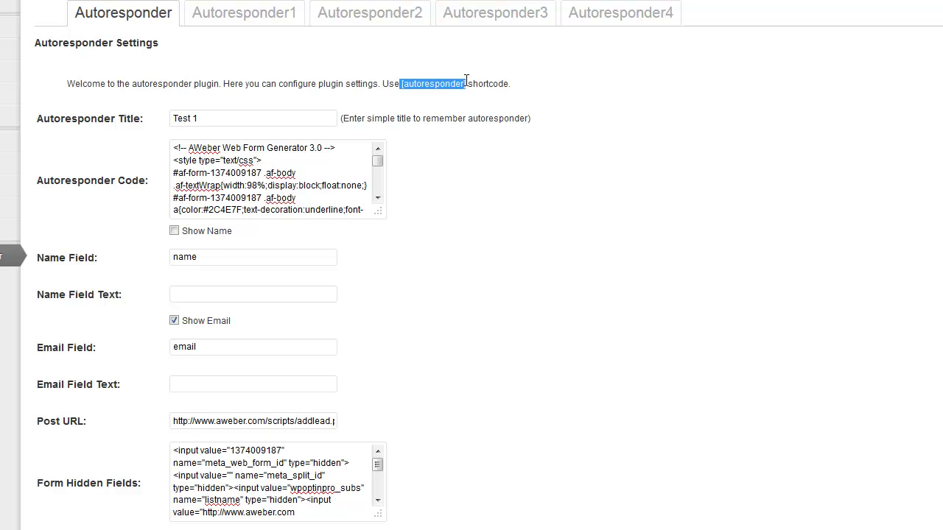
pyautogui.rightClick(453, 87)
pyautogui.click(470, 97)
pyautogui.click(467, 94)
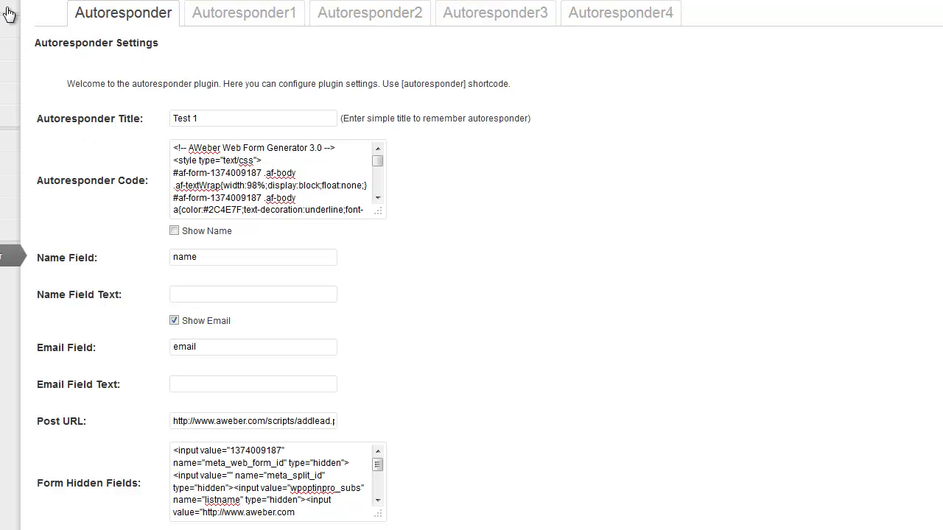
# - Open the WP Optin Pro Test Page for editing from the list of pages
pyautogui.moveTo(28, 48)
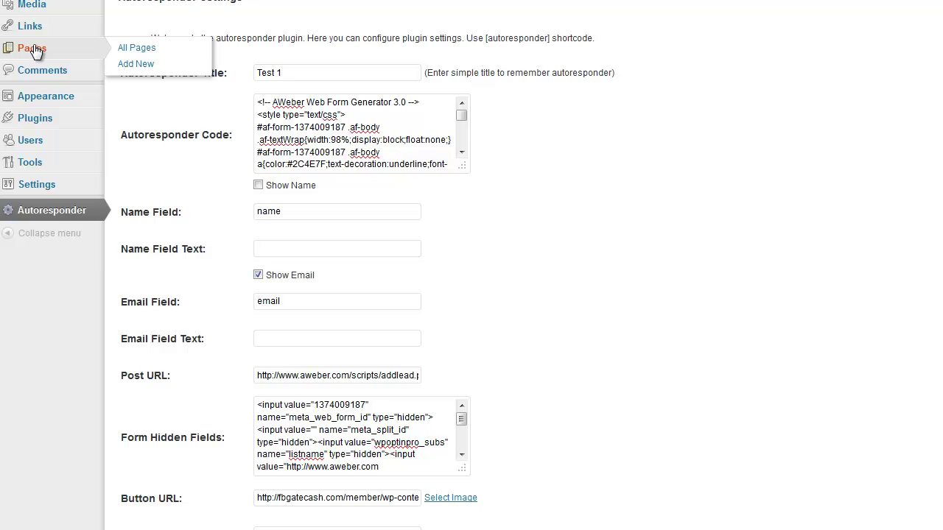
pyautogui.click(32, 47)
pyautogui.moveTo(179, 91)
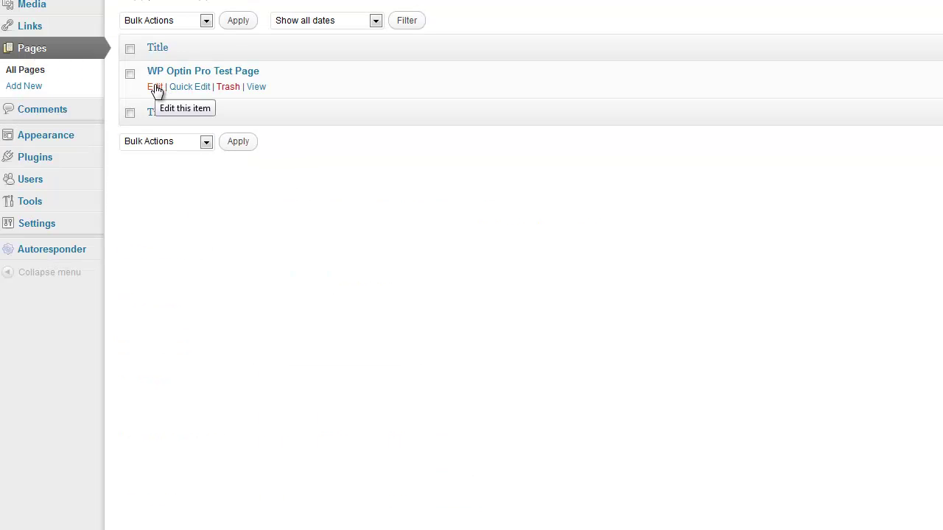
pyautogui.click(156, 89)
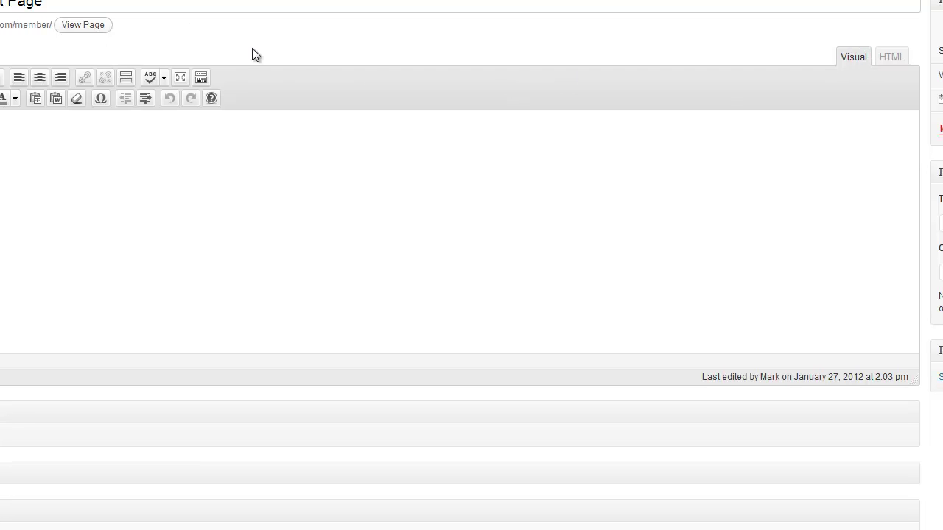
# - Paste the [autoresponder] shortcode into the empty page body and update the page
pyautogui.click(62, 145)
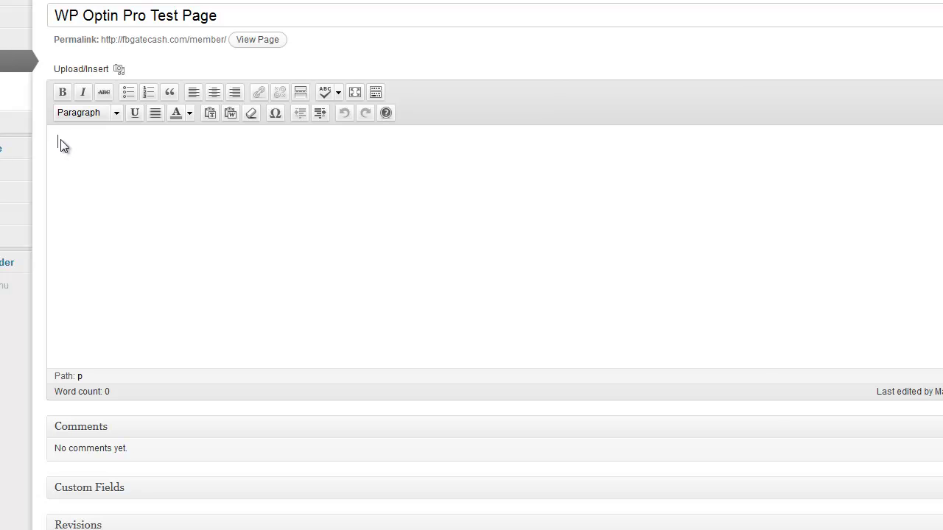
pyautogui.hotkey('ctrl', 'v')
pyautogui.click(884, 134)
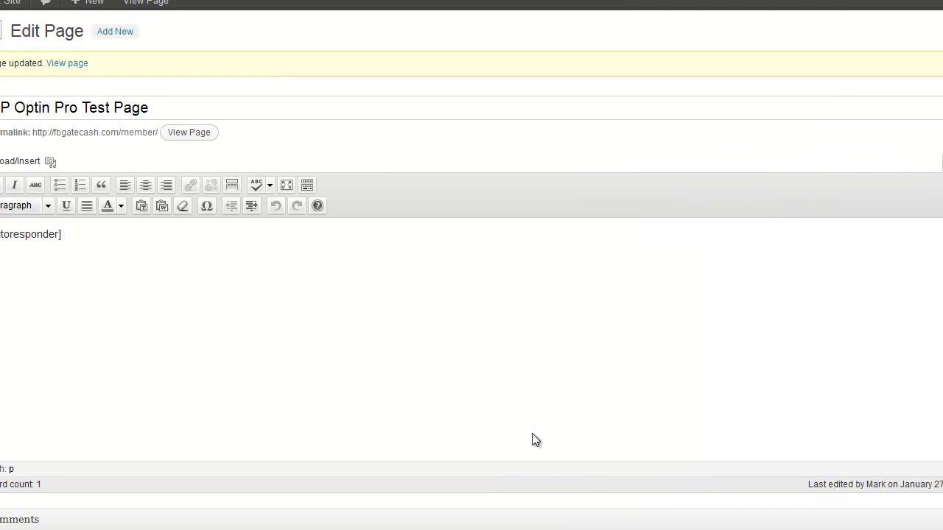
# - View the published page in a new browser tab and check its title above the opt-in form
pyautogui.rightClick(186, 133)
pyautogui.click(206, 141)
pyautogui.hotkey('ctrl', 'Tab')
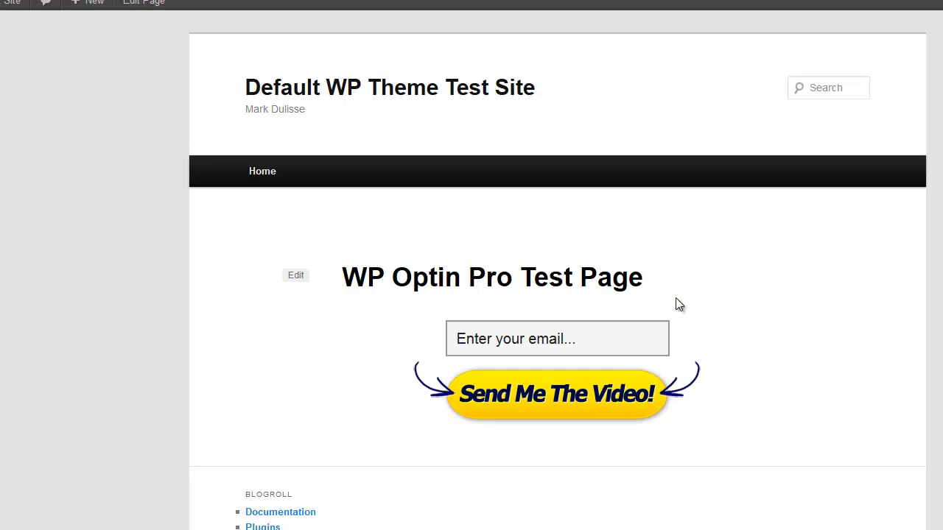
pyautogui.moveTo(658, 289); pyautogui.dragTo(345, 280)
pyautogui.click(345, 280)
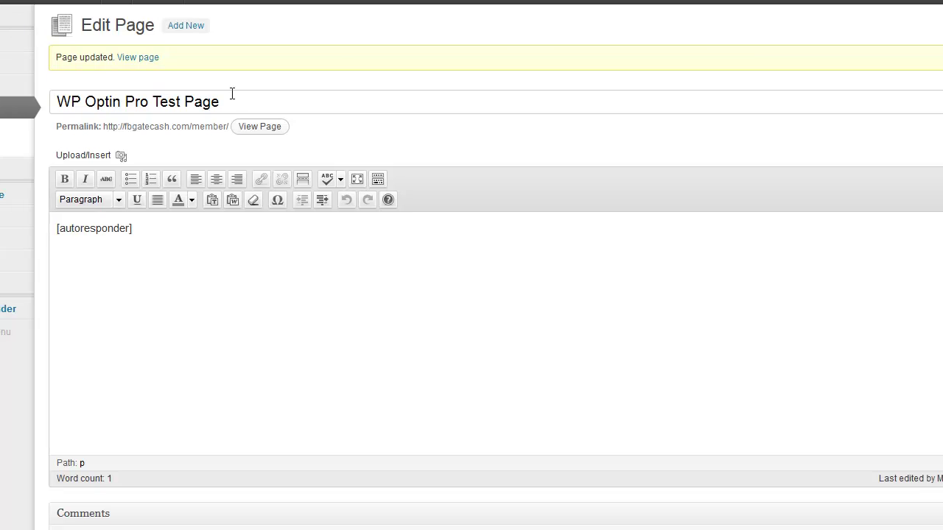
# - Delete the page's title text in the editor, leaving the title empty
pyautogui.moveTo(236, 103); pyautogui.dragTo(52, 101)
pyautogui.moveTo(38, 89)
pyautogui.press('BackSpace')
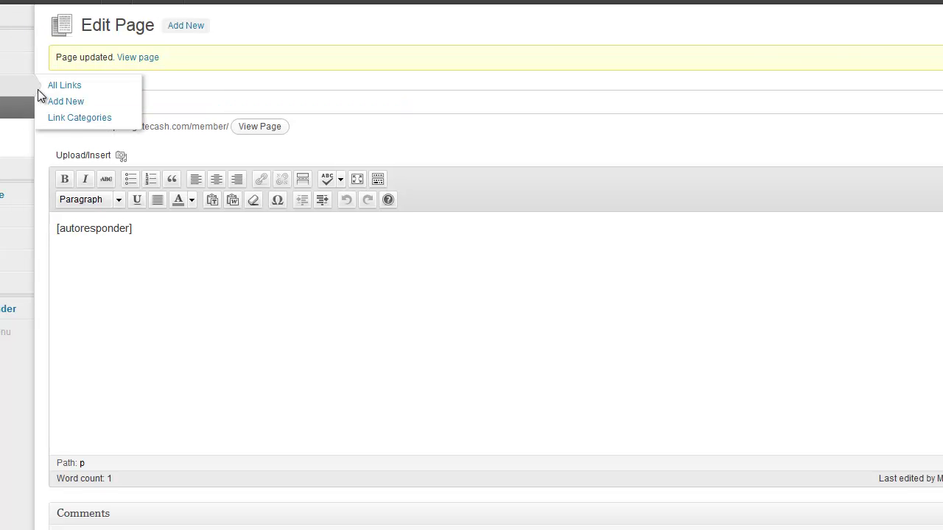
pyautogui.click(334, 306)
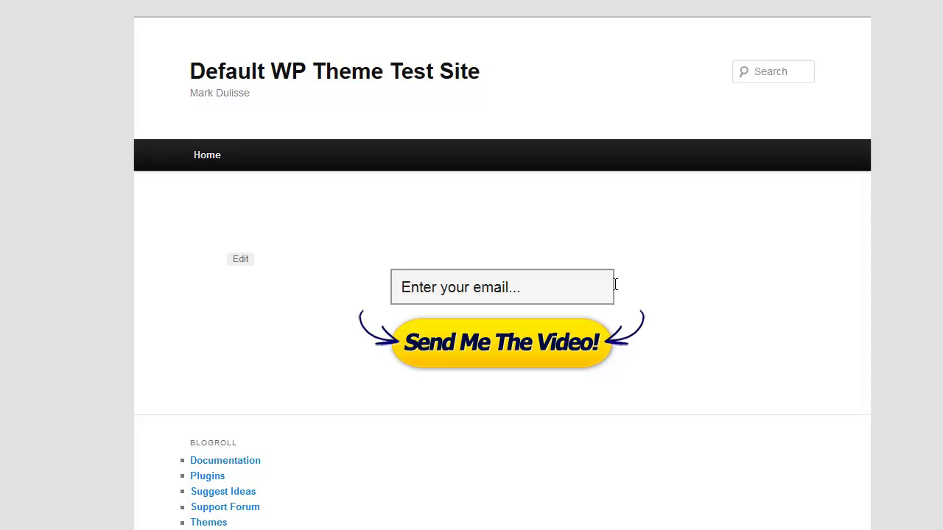
# - Try the email field of the opt-in form on the published page
pyautogui.click(527, 287)
pyautogui.click(682, 284)
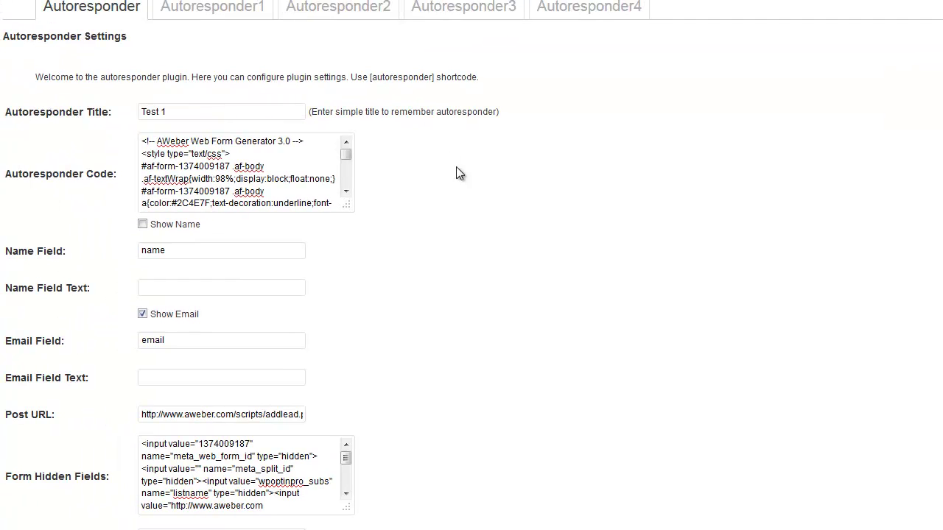
# - Set the autoresponder's Spam Messege to "I Hate Spam and Your Info. Is Safe!" and check the Spam Messege Color picker
pyautogui.scroll(-5, 471, 265)
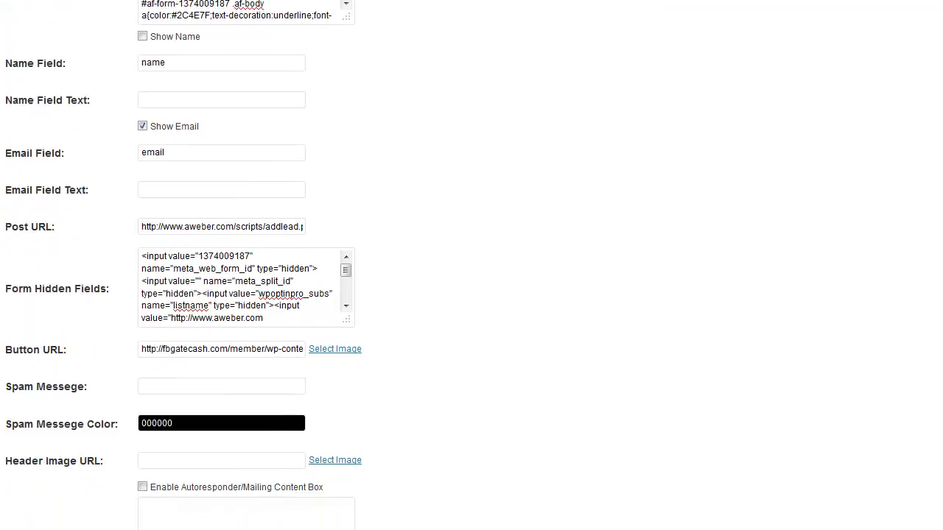
pyautogui.click(165, 315)
pyautogui.write('I')
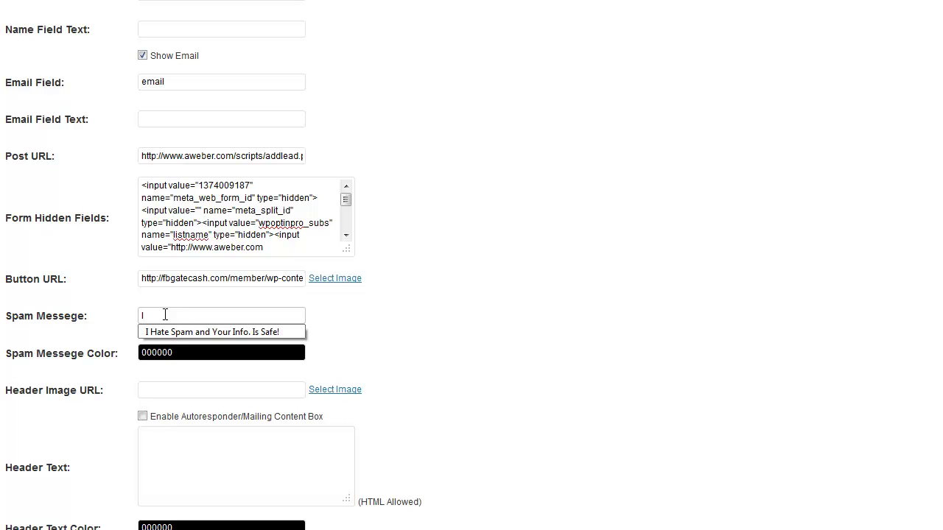
pyautogui.click(191, 328)
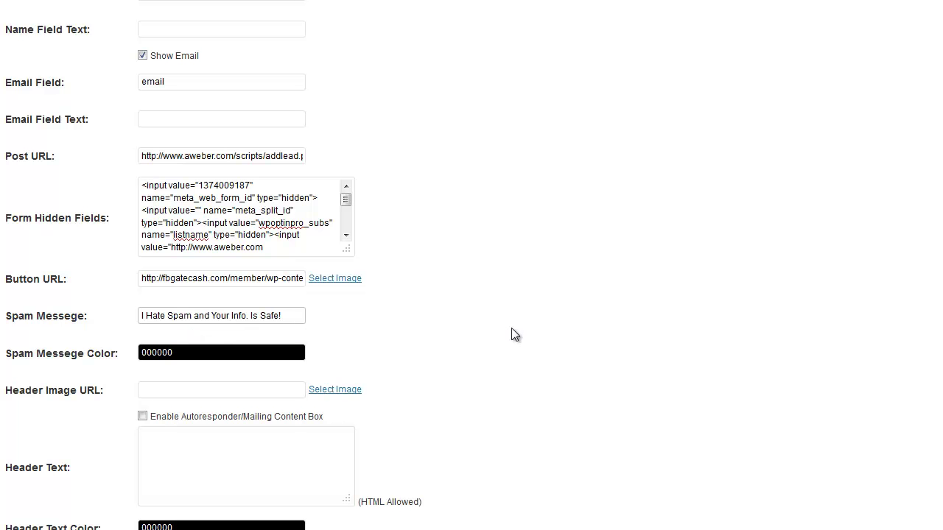
pyautogui.click(178, 349)
pyautogui.click(372, 435)
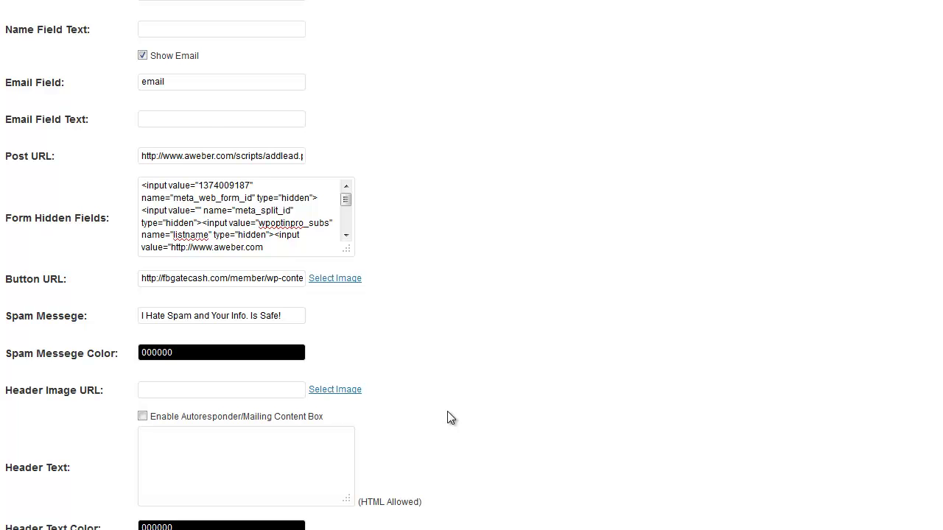
pyautogui.scroll(-2, 448, 417)
pyautogui.scroll(-10, 447, 412)
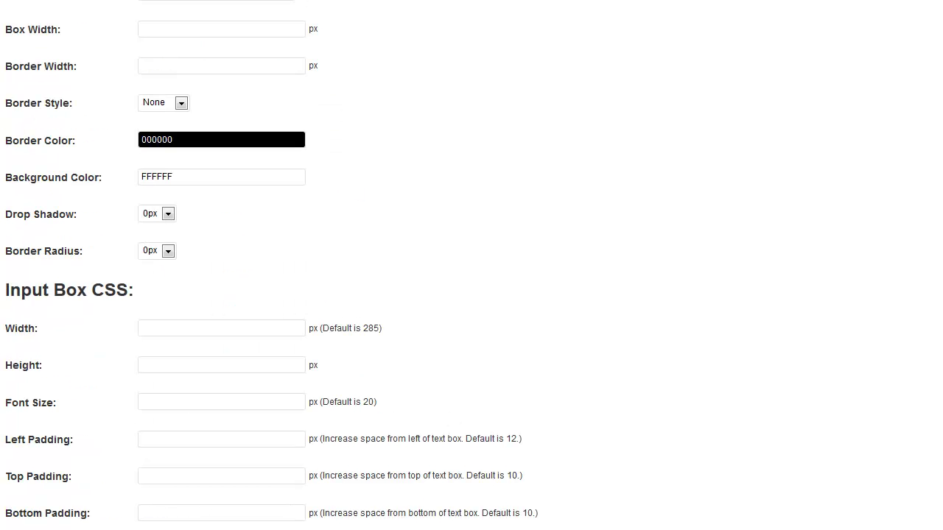
pyautogui.scroll(-1, 7, 526)
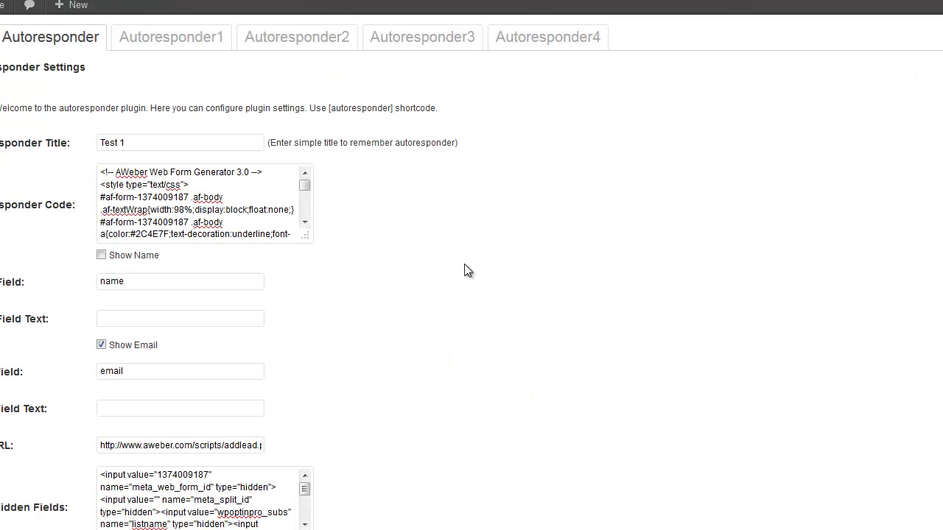
# - Insert a <br> tag in front of the Spam Messege text and save the autoresponder settings
pyautogui.scroll(-5, 464, 264)
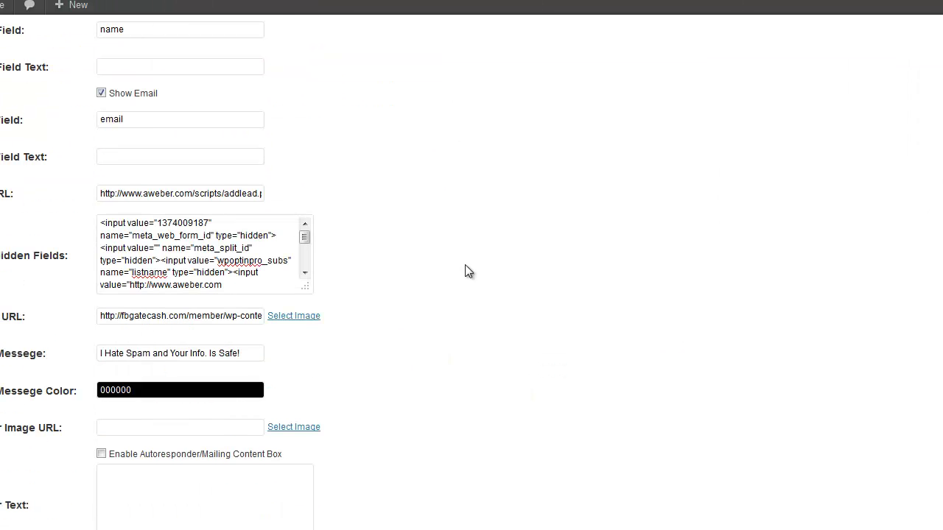
pyautogui.click(100, 269)
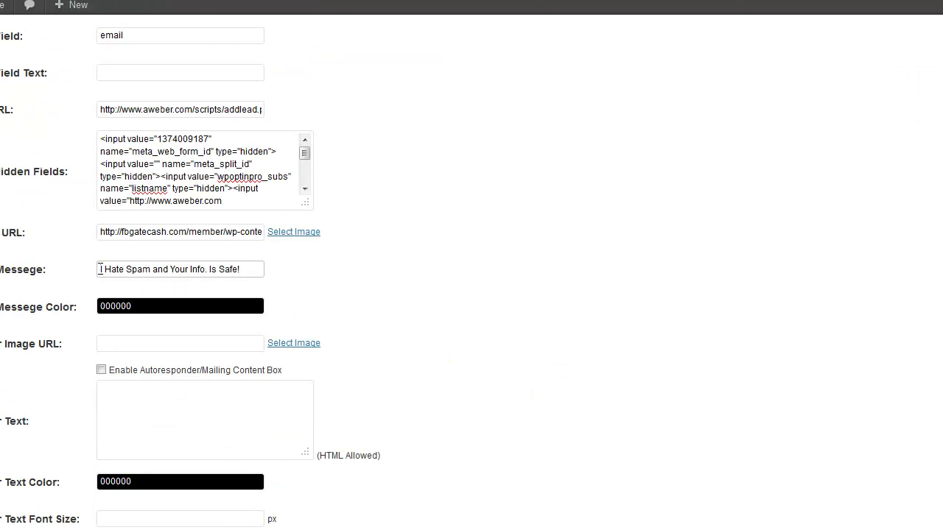
pyautogui.write('<')
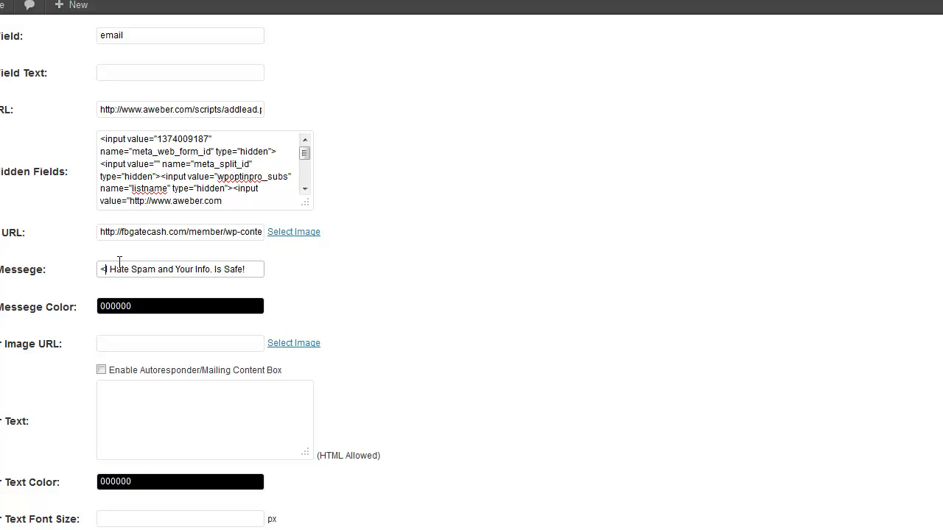
pyautogui.write('br')
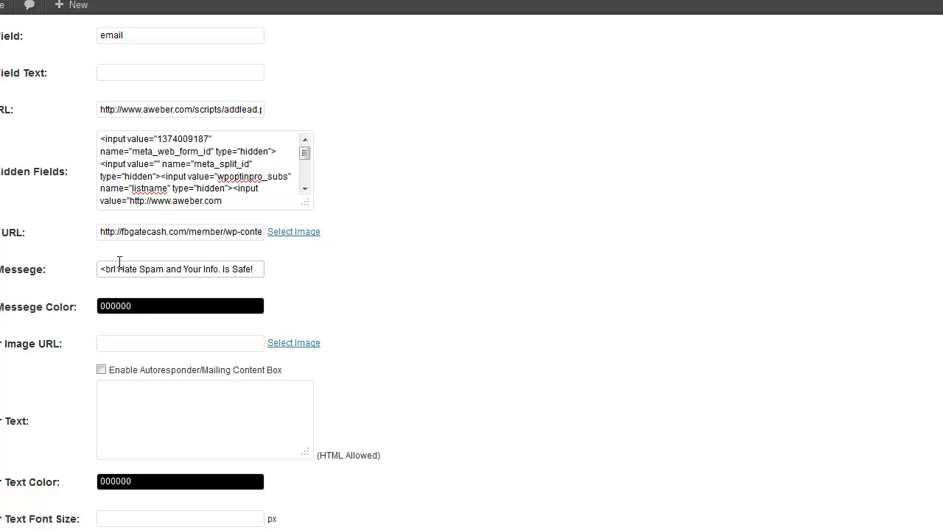
pyautogui.write('>')
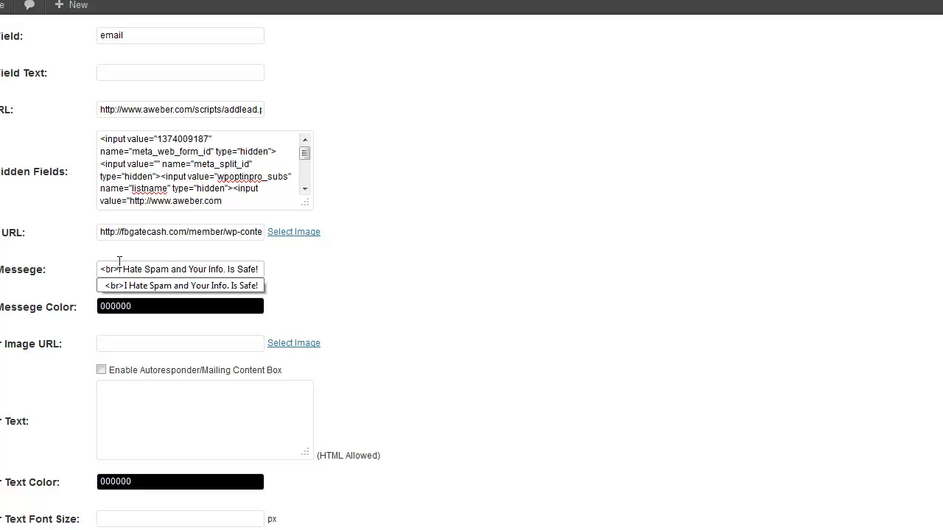
pyautogui.click(408, 261)
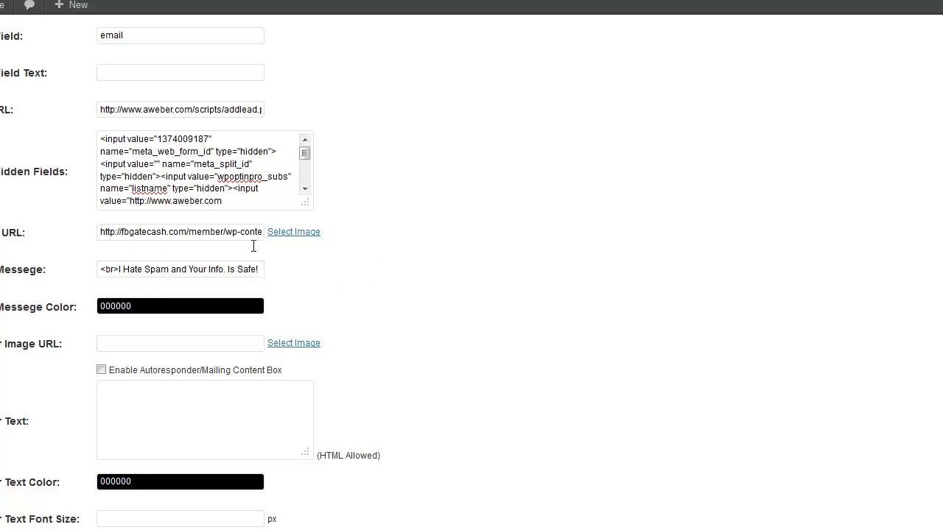
pyautogui.scroll(-7, 386, 373)
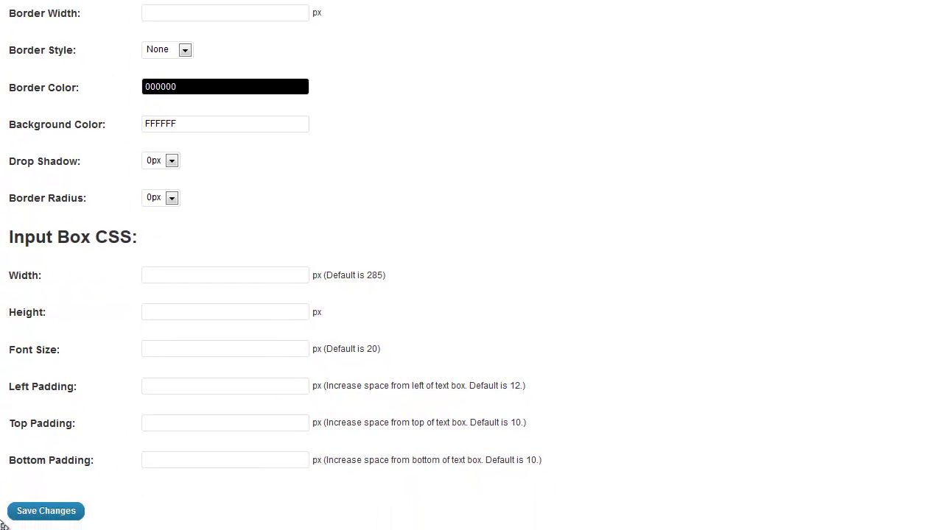
pyautogui.click(45, 510)
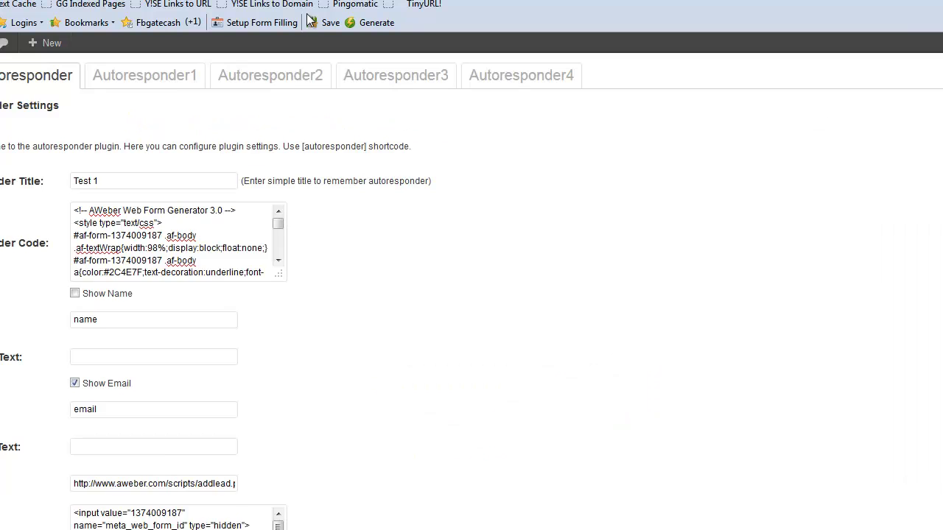
# - Remove the <br> tag from the start of the Spam Messege text
pyautogui.scroll(-5, 416, 517)
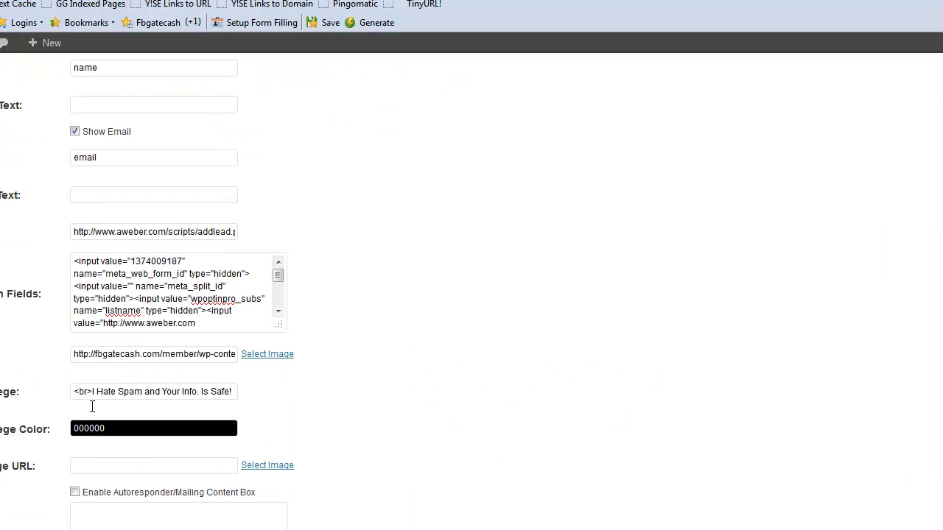
pyautogui.moveTo(89, 393); pyautogui.dragTo(75, 395)
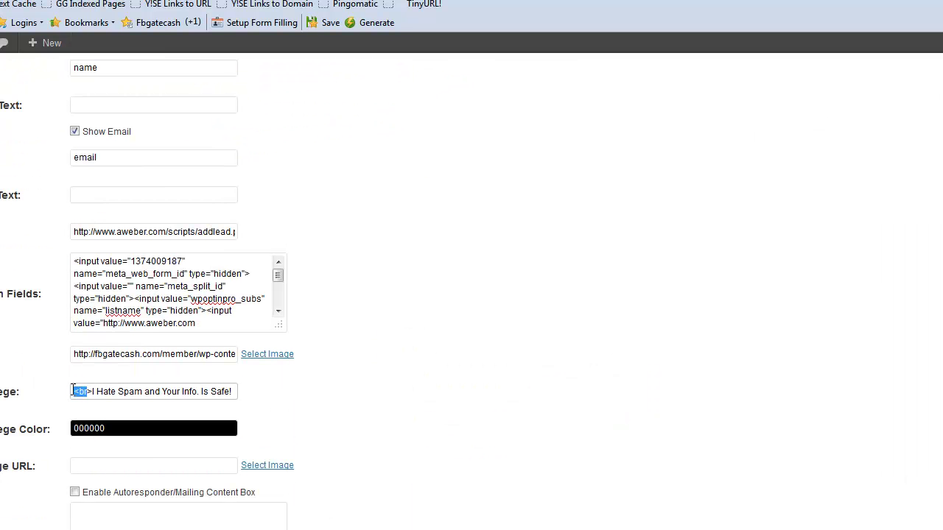
pyautogui.press('Delete')
pyautogui.press('Delete')
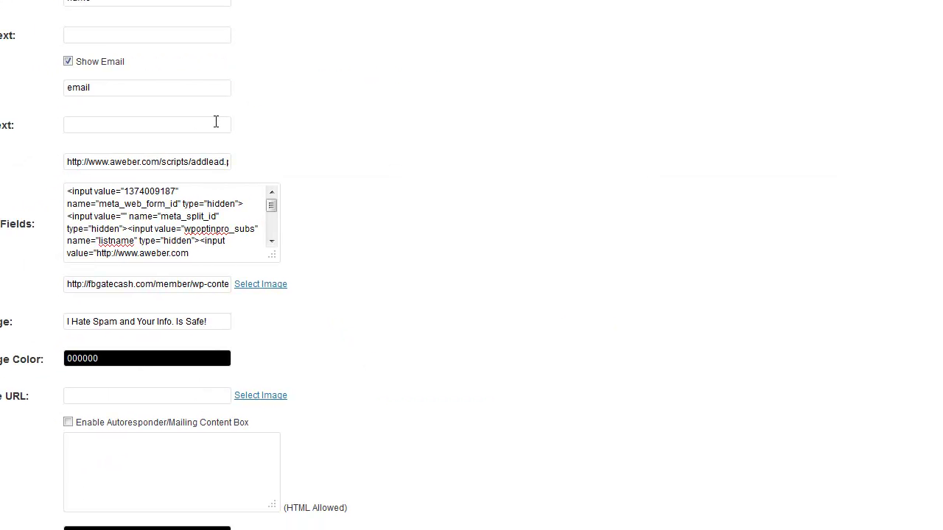
# - Save the autoresponder with Show Name enabled, and try the name and email fields on the published page
pyautogui.scroll(3, 147, 251)
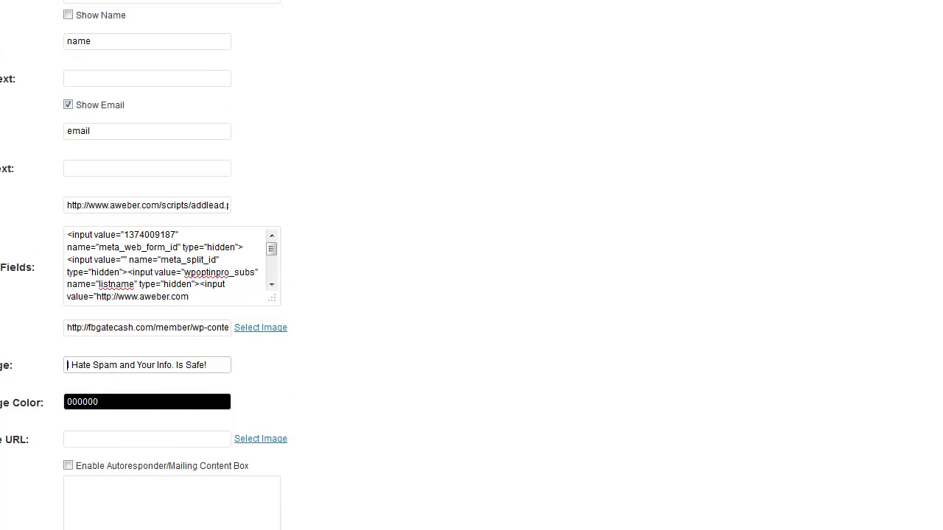
pyautogui.click(79, 70)
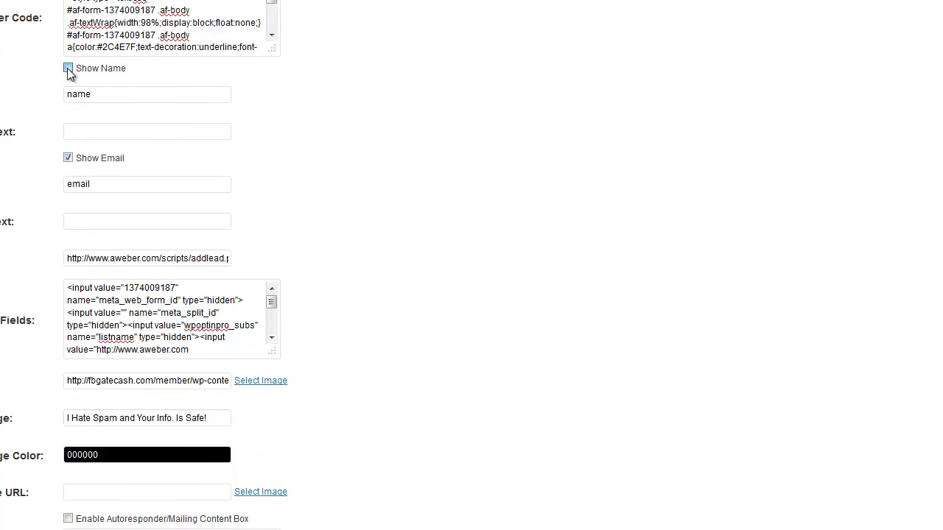
pyautogui.scroll(-3, 252, 338)
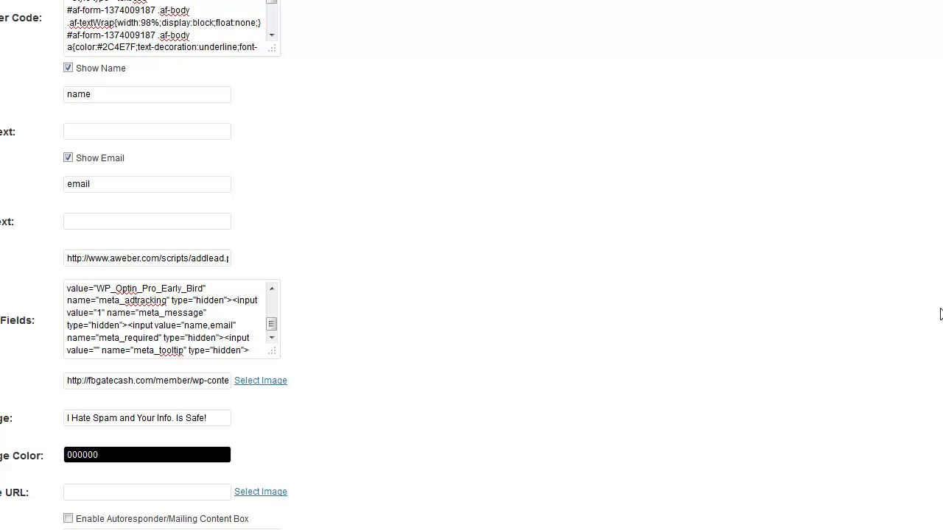
pyautogui.scroll(-10, 940, 315)
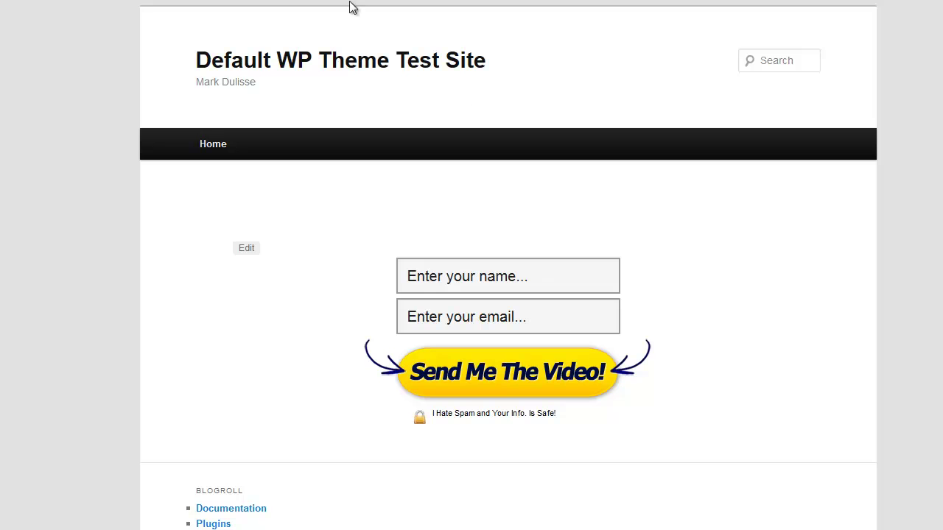
pyautogui.click(558, 277)
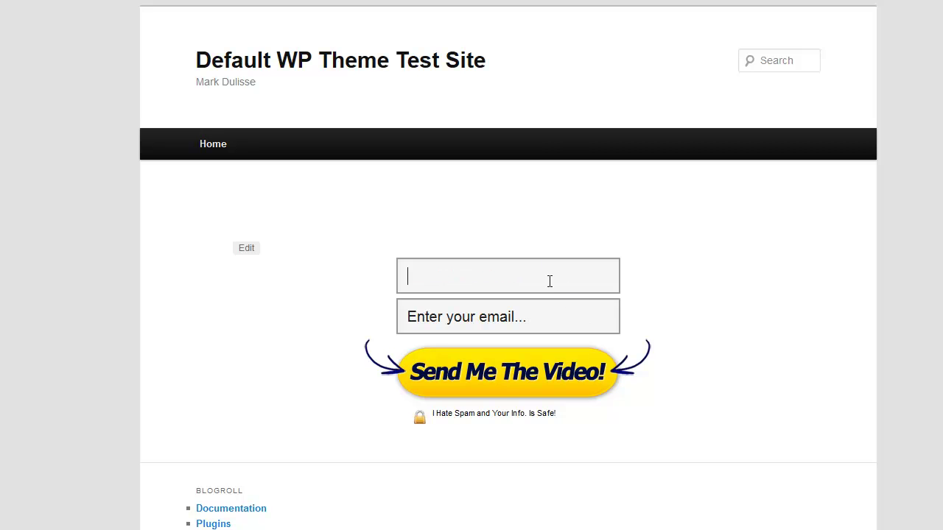
pyautogui.click(550, 316)
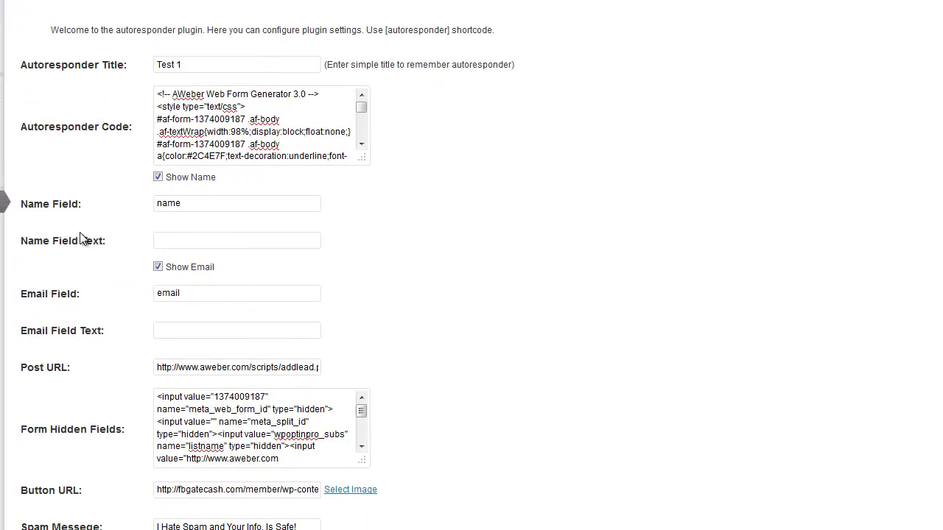
# - Set the Name Field Text to "Put Your Real Name Here" and the Email Field Text to "Enter Your Best Email", and save the settings
pyautogui.click(196, 245)
pyautogui.write('Put Your Real Name Here')
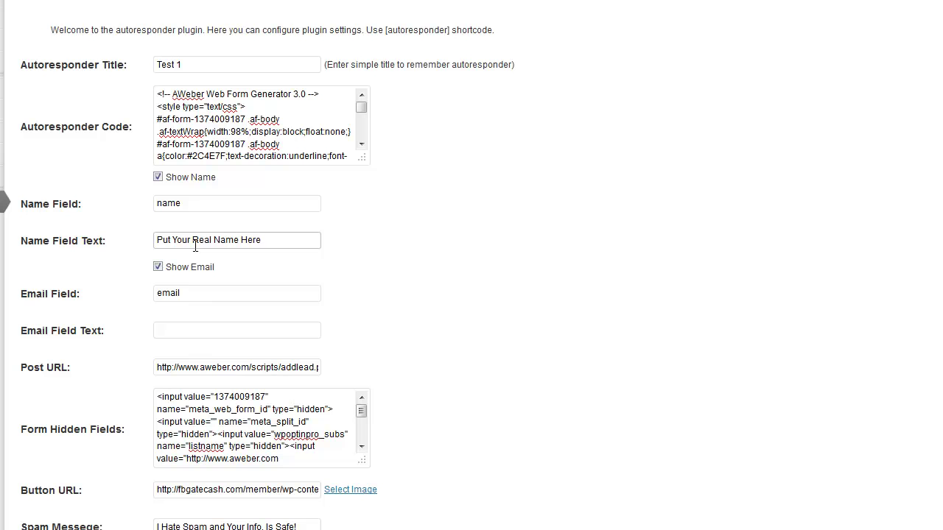
pyautogui.click(204, 332)
pyautogui.write('Em')
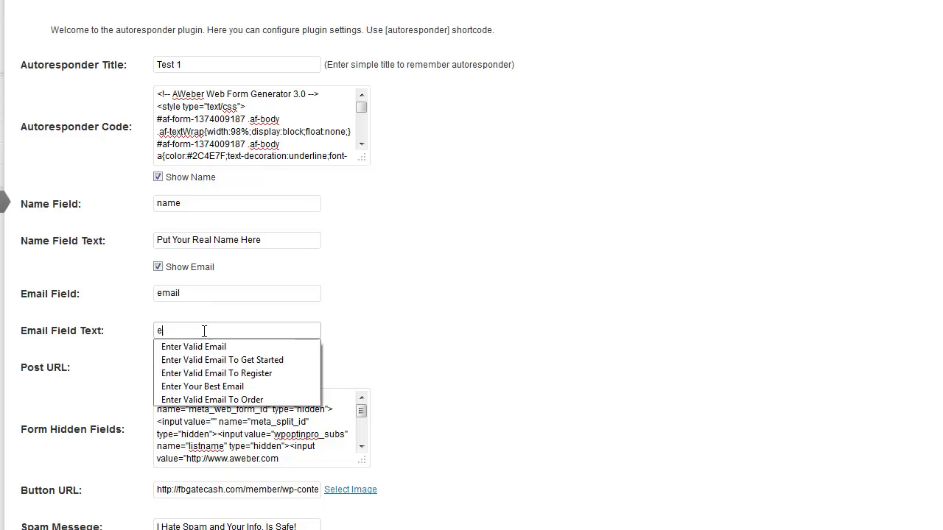
pyautogui.press('BackSpace')
pyautogui.press('BackSpace')
pyautogui.write('Nate')
pyautogui.press('BackSpace')
pyautogui.press('BackSpace')
pyautogui.press('BackSpace')
pyautogui.press('BackSpace')
pyautogui.write('Enter Your Best Email')
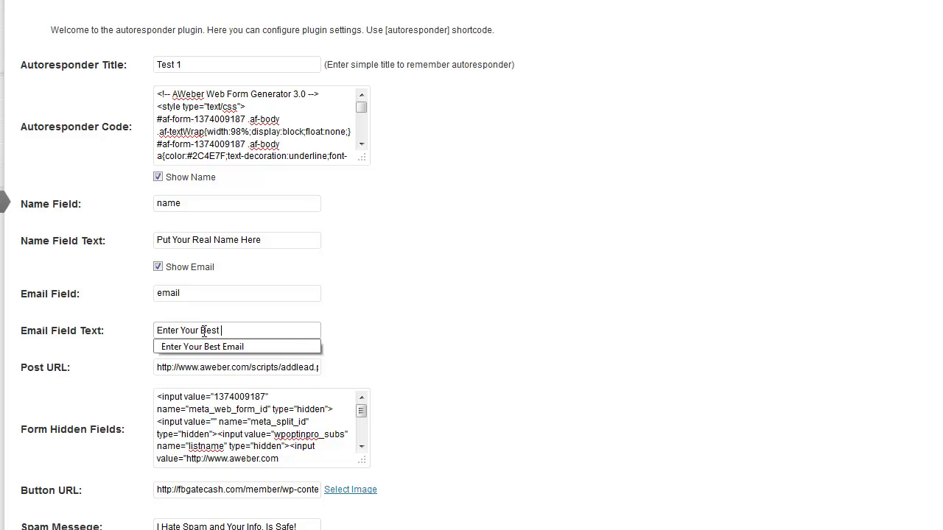
pyautogui.click(564, 314)
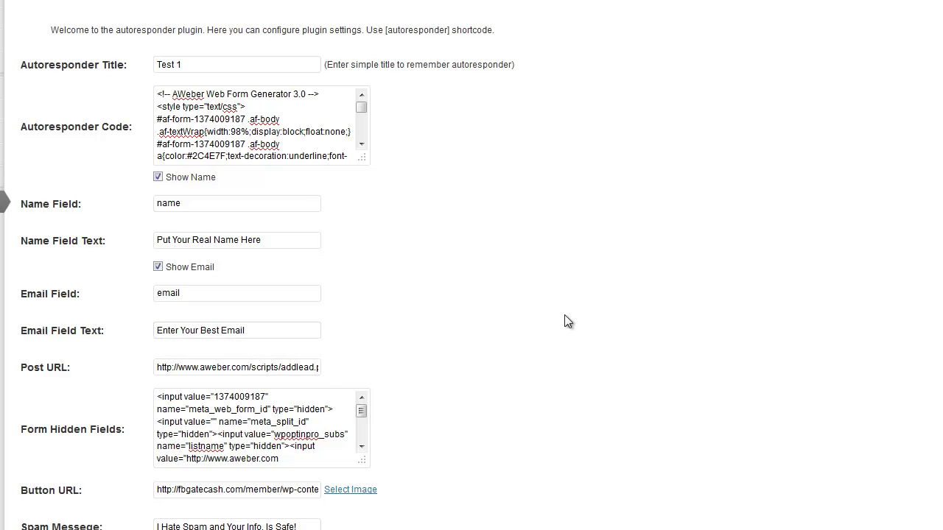
pyautogui.scroll(-12, 560, 315)
pyautogui.click(90, 513)
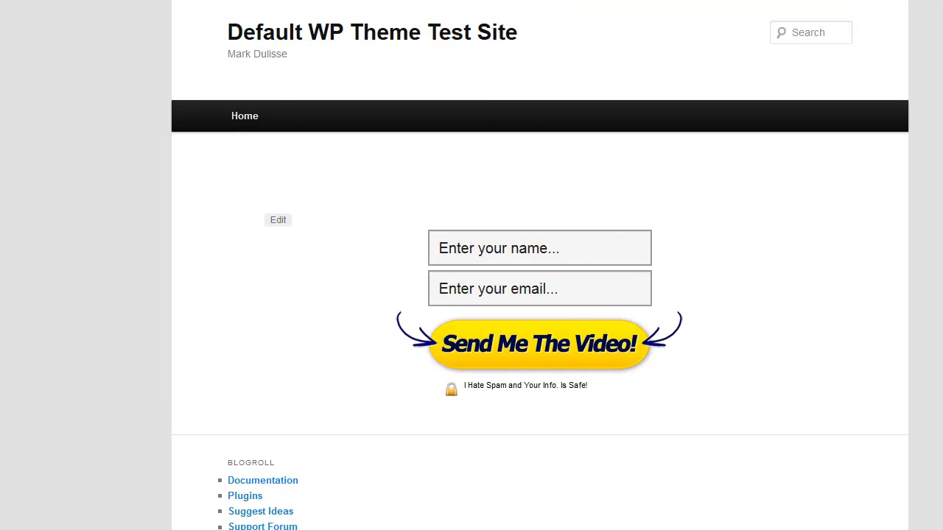
# - Check the placeholder texts of the name and email fields in the published opt-in form
pyautogui.click(440, 288)
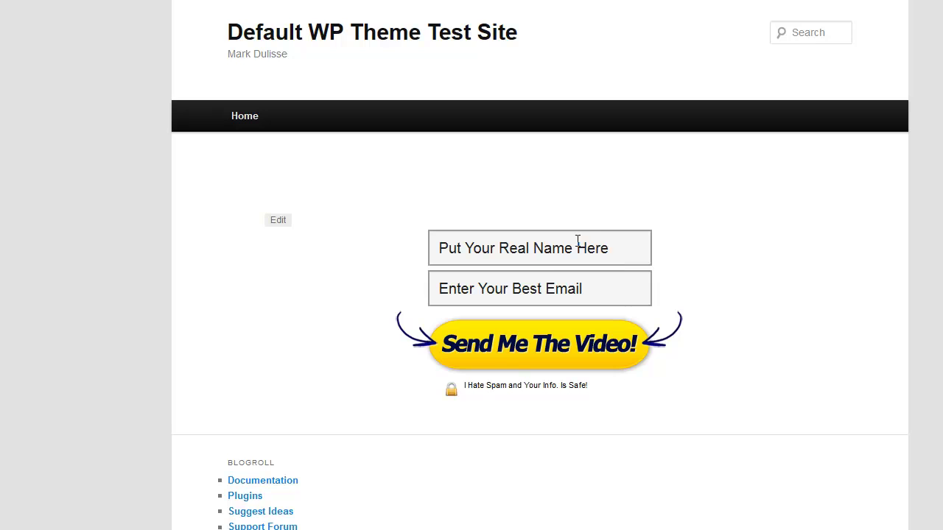
pyautogui.click(615, 288)
pyautogui.click(622, 258)
pyautogui.click(611, 297)
pyautogui.click(619, 254)
pyautogui.click(757, 331)
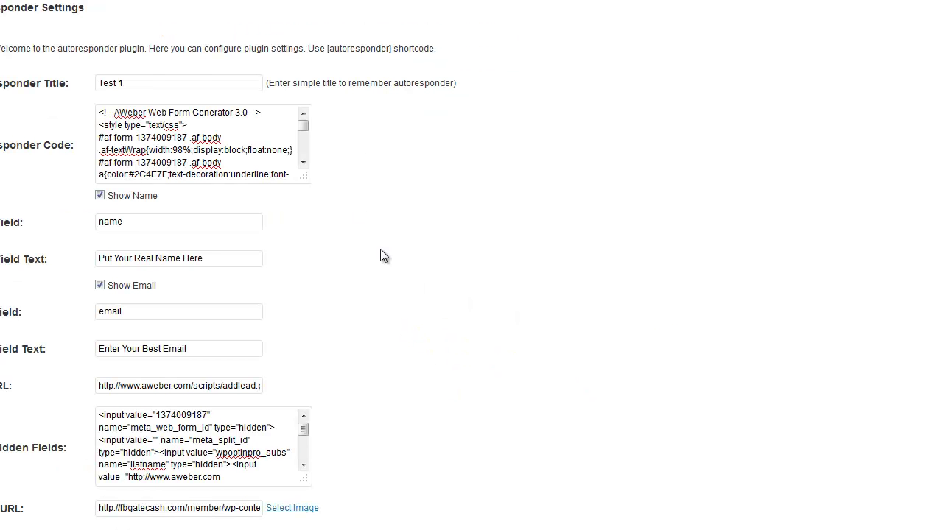
# - Enable the Autoresponder/Mailing Content Box with the header text "Enter Your Name & Email Below" and save the settings
pyautogui.scroll(-2, 387, 261)
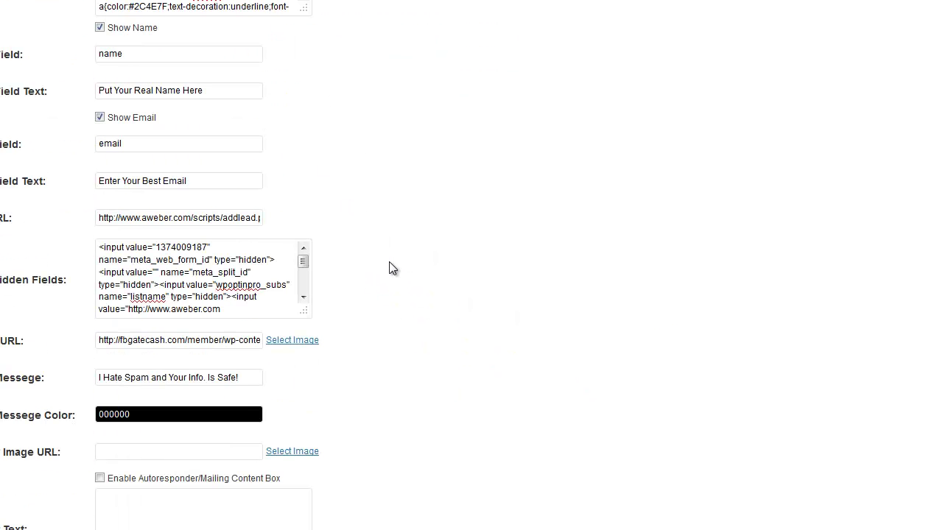
pyautogui.scroll(-3, 389, 262)
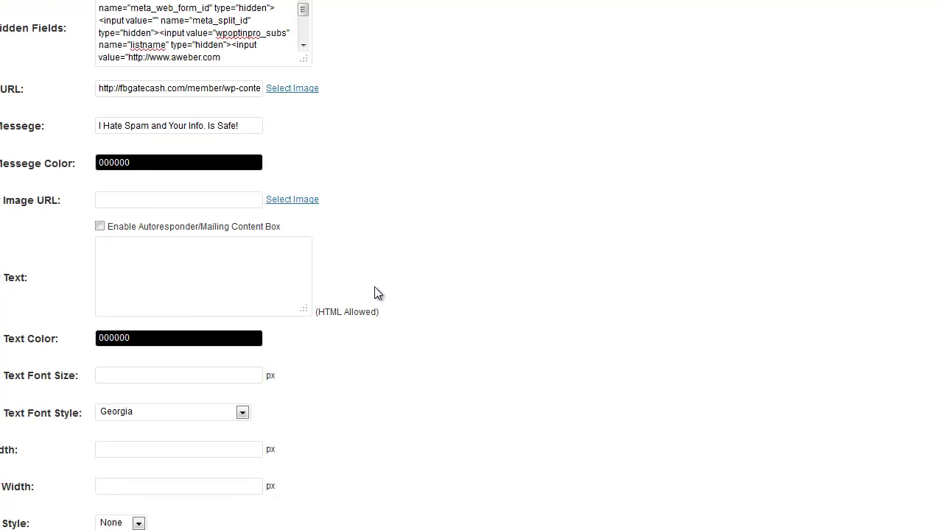
pyautogui.click(100, 228)
pyautogui.click(123, 249)
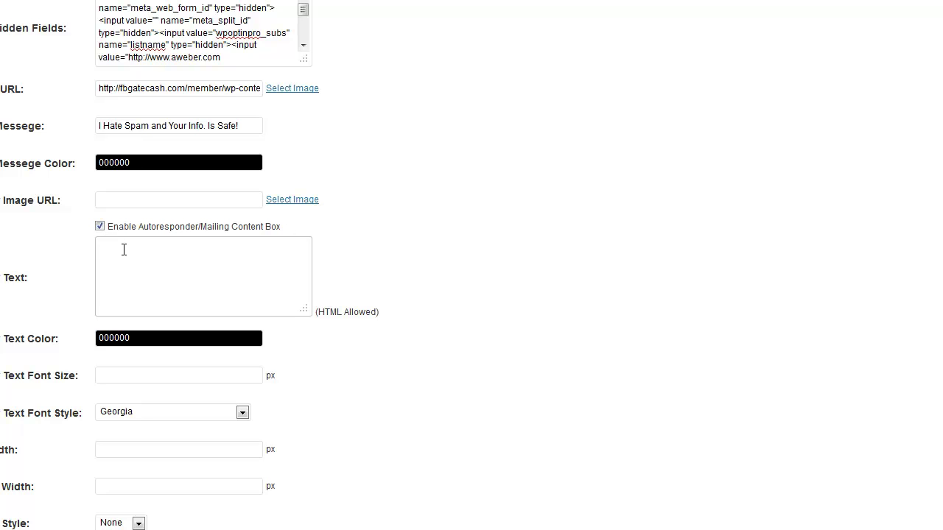
pyautogui.write('Enter Your Name & Email Below')
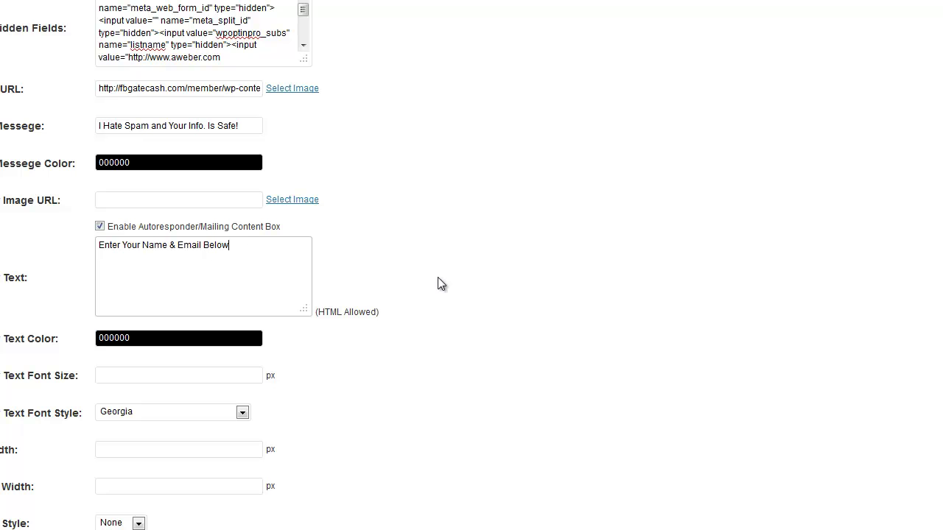
pyautogui.scroll(-6, 445, 309)
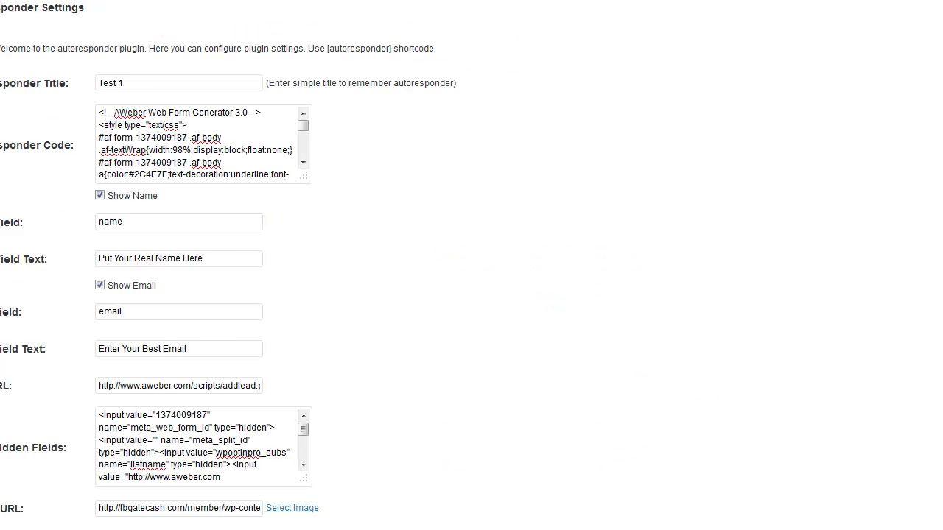
# - Save a Box Width of 500 px and a Header Text Font Size of 20 px, and check the published form
pyautogui.scroll(-10, 369, 302)
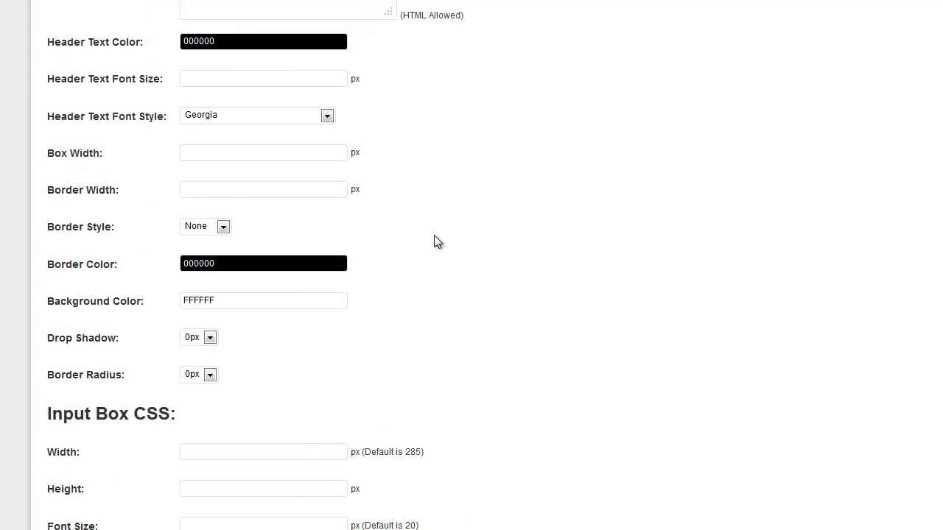
pyautogui.scroll(3, 263, 191)
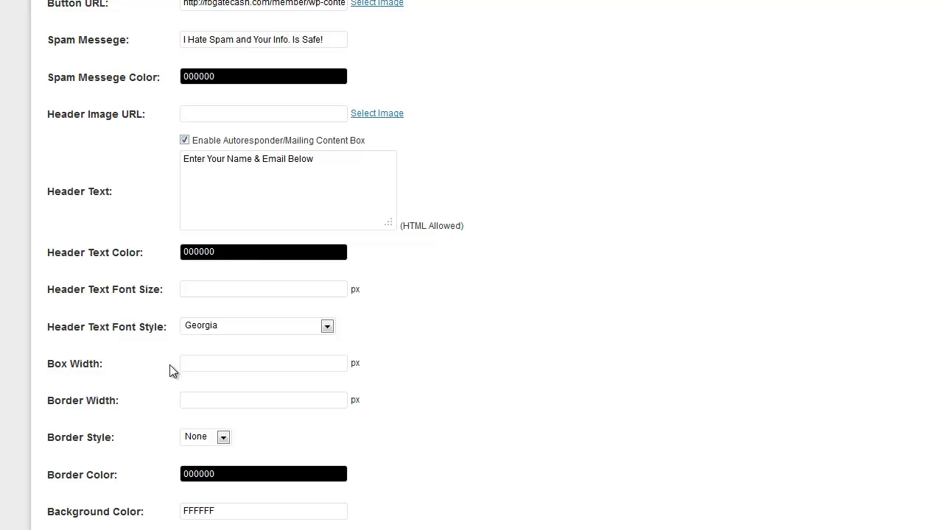
pyautogui.click(194, 368)
pyautogui.write('500')
pyautogui.click(219, 289)
pyautogui.write('20')
pyautogui.click(452, 315)
pyautogui.scroll(-4, 554, 364)
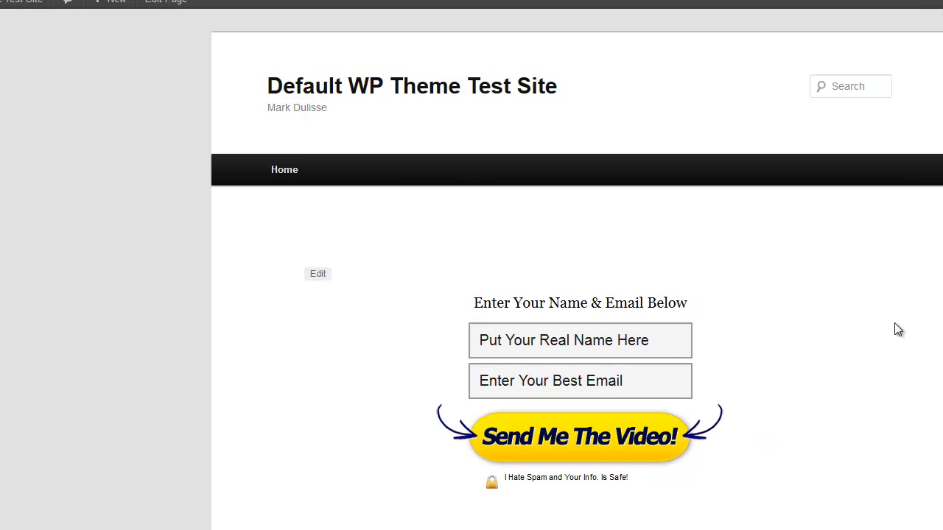
pyautogui.scroll(-2, 897, 330)
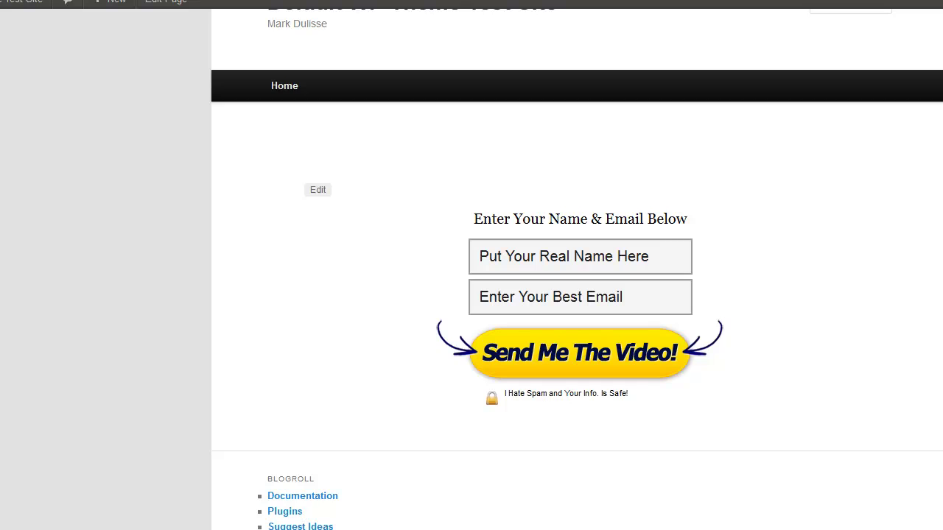
# - Append a <br> tag to the header text "Enter Your Name & Email Below" and save the settings
pyautogui.hotkey('ctrl', 'Tab')
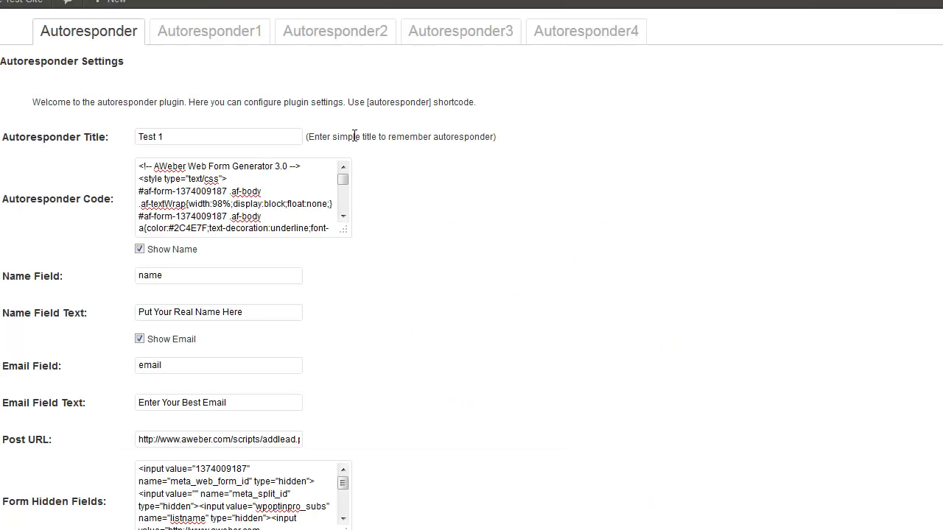
pyautogui.scroll(-5, 310, 384)
pyautogui.click(309, 379)
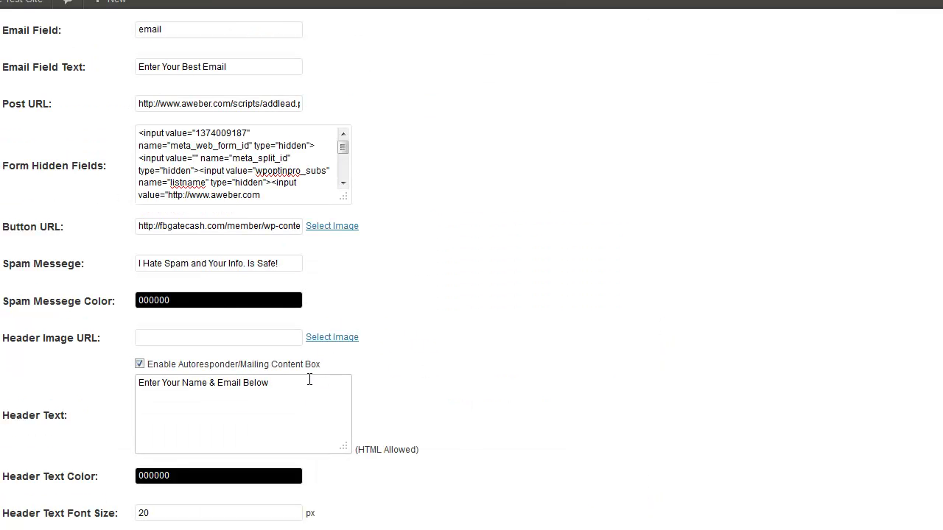
pyautogui.write('<br>')
pyautogui.scroll(-7, 358, 416)
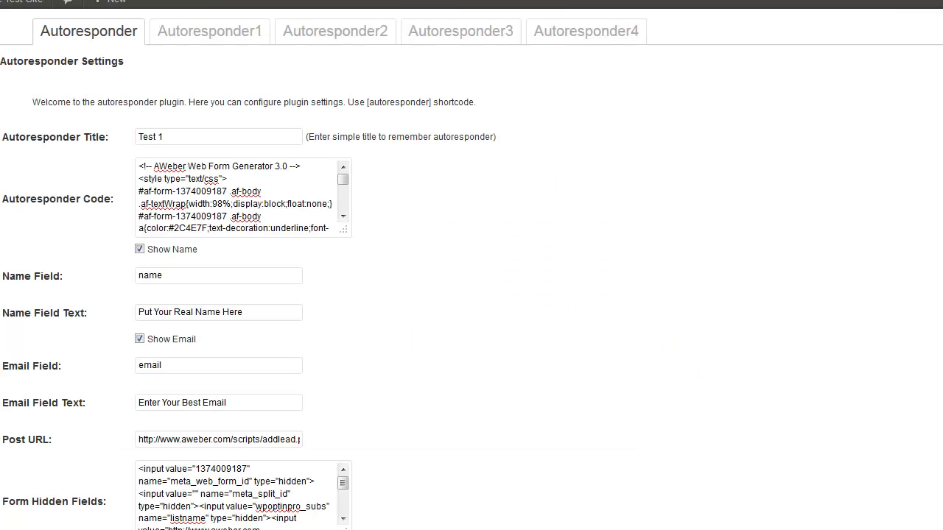
# - Give the content box a border with a Border Width of 3 px and the Solid Border Style
pyautogui.scroll(-7, 494, 406)
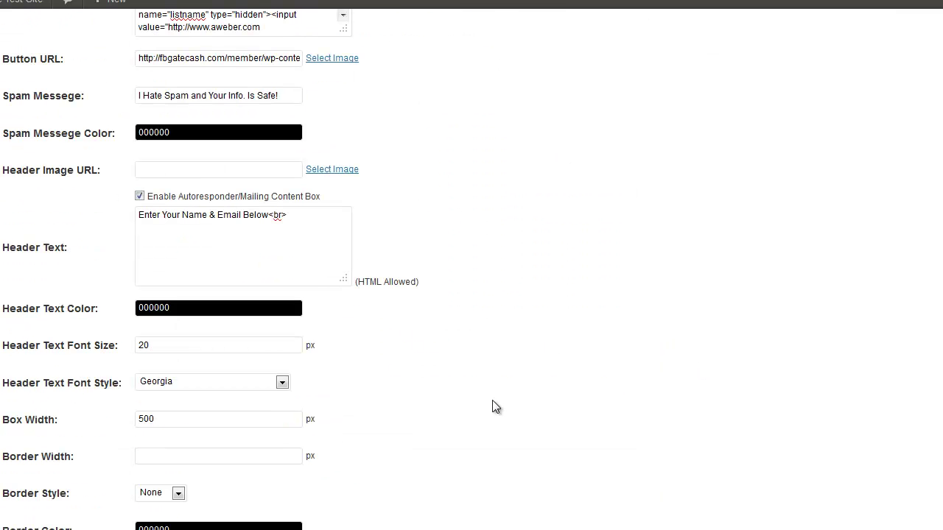
pyautogui.scroll(-2, 494, 405)
pyautogui.scroll(-1, 221, 368)
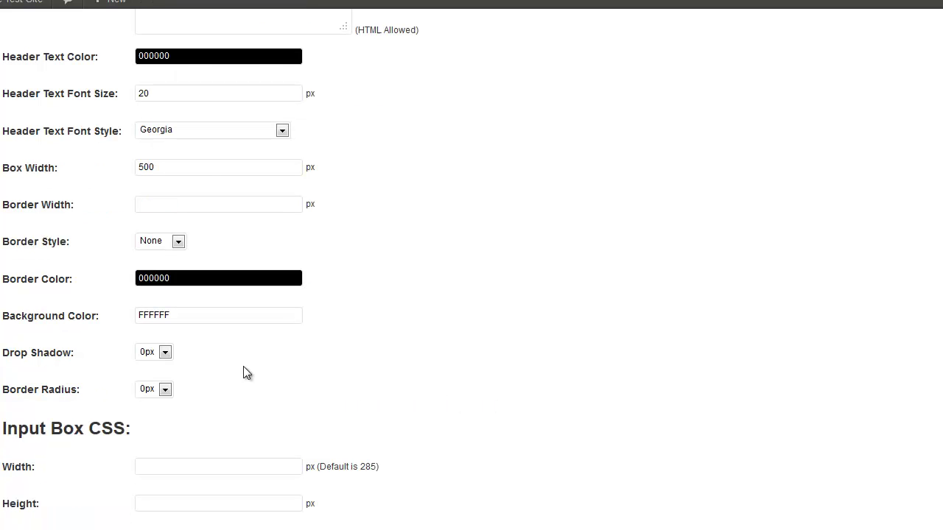
pyautogui.click(194, 203)
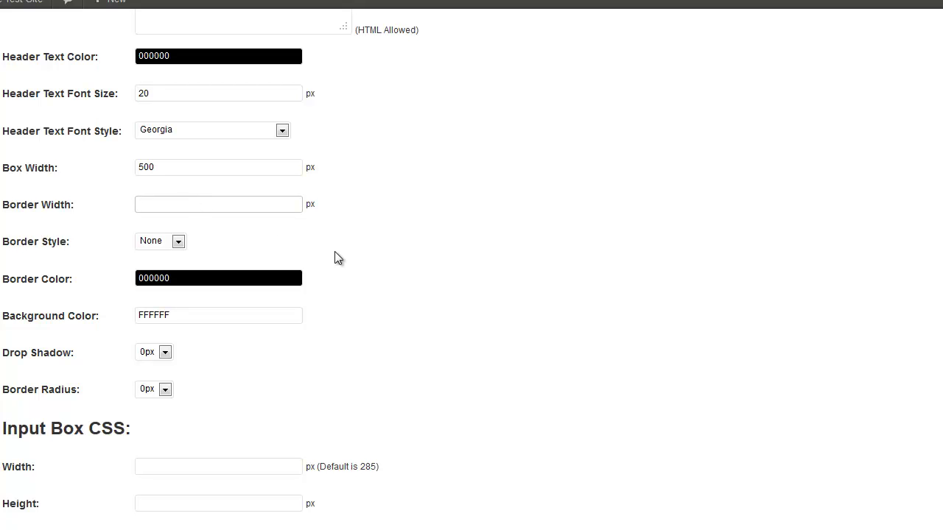
pyautogui.write('3')
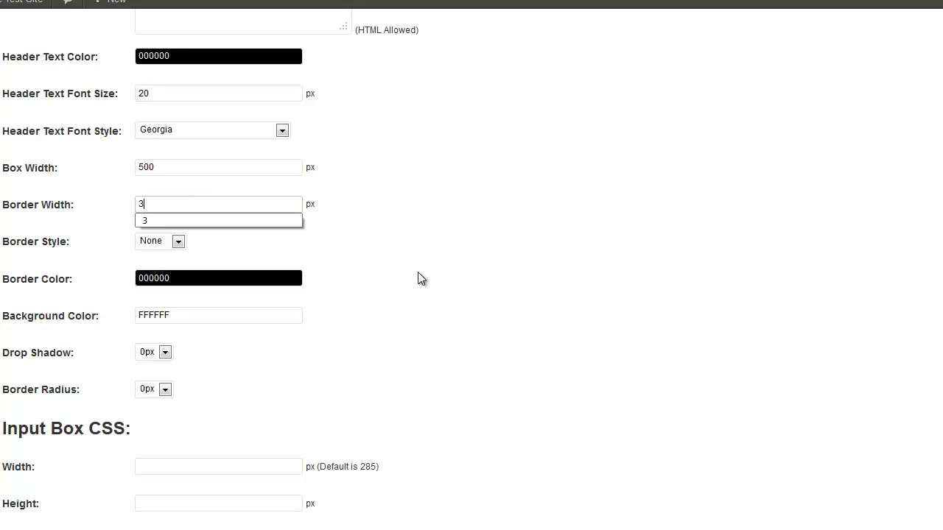
pyautogui.click(178, 242)
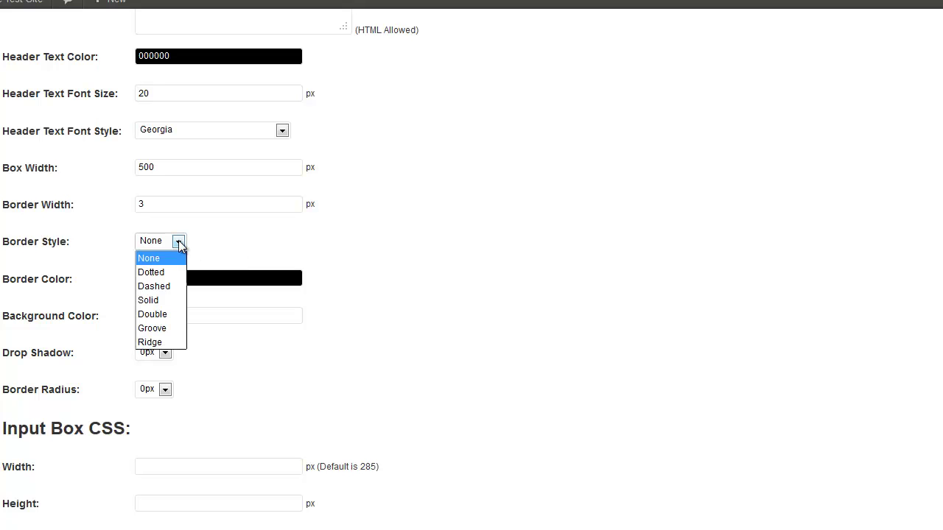
pyautogui.click(170, 300)
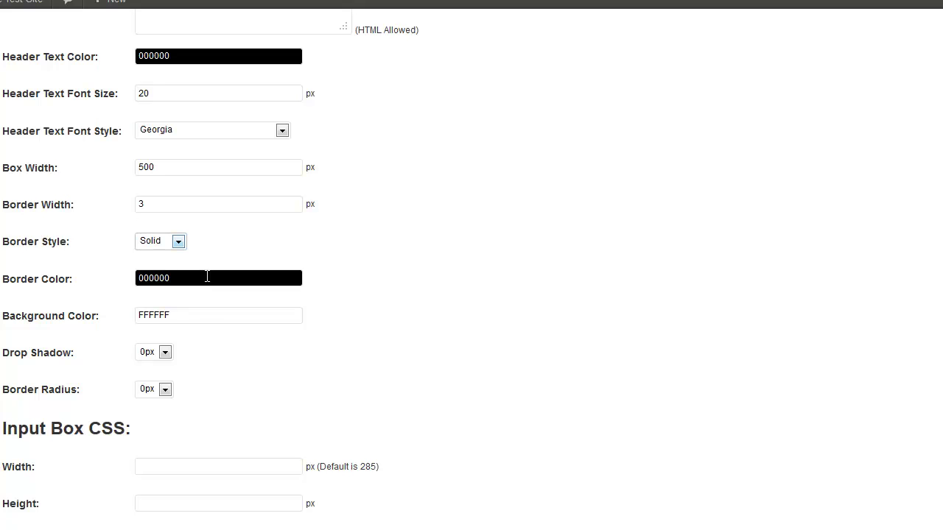
# - Set the content box's Background Color to FFFFCC and save the settings
pyautogui.click(211, 317)
pyautogui.moveTo(175, 317); pyautogui.dragTo(159, 317)
pyautogui.write('CC')
pyautogui.click(467, 319)
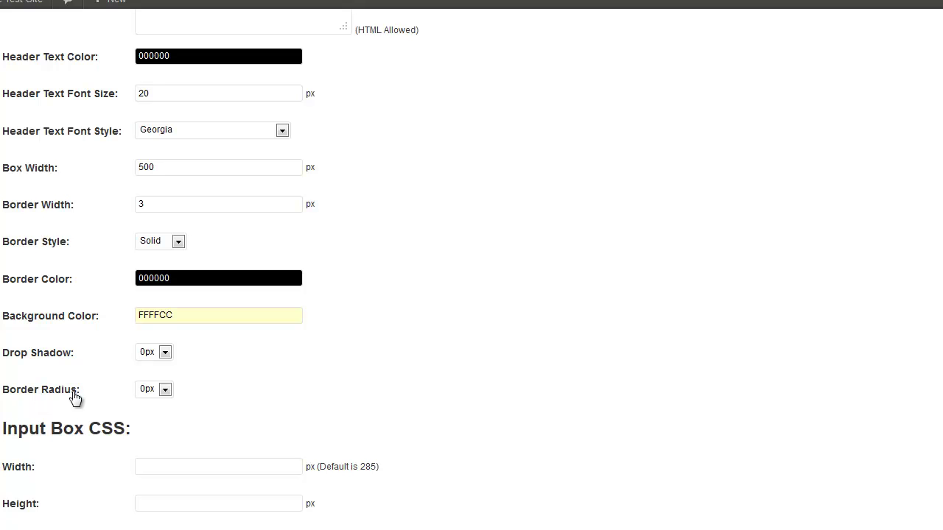
pyautogui.click(166, 393)
pyautogui.click(167, 396)
pyautogui.scroll(-3, 307, 372)
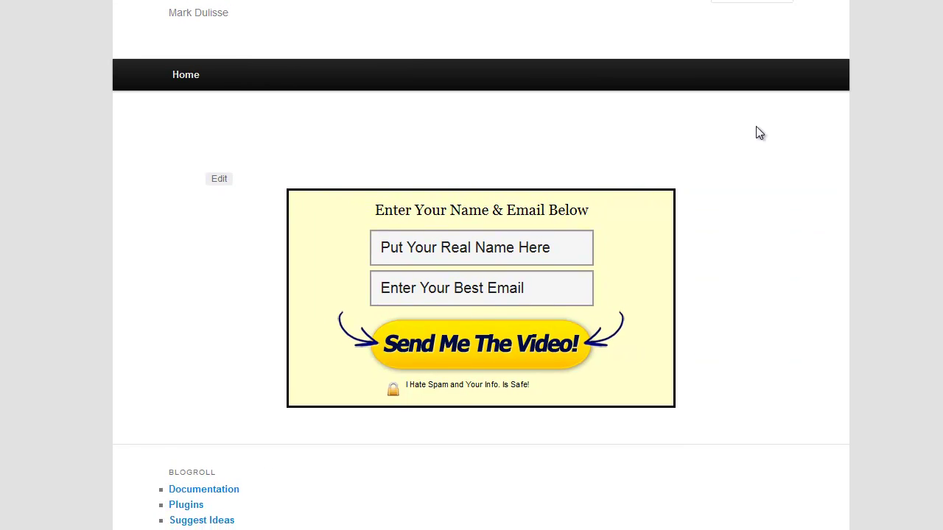
# - Set the Header Text Font Size to 24 px and the Header Text Font Style to Tahoma,Arial,Helvetica,Sans-serif, and save the settings
pyautogui.moveTo(591, 210); pyautogui.dragTo(379, 204)
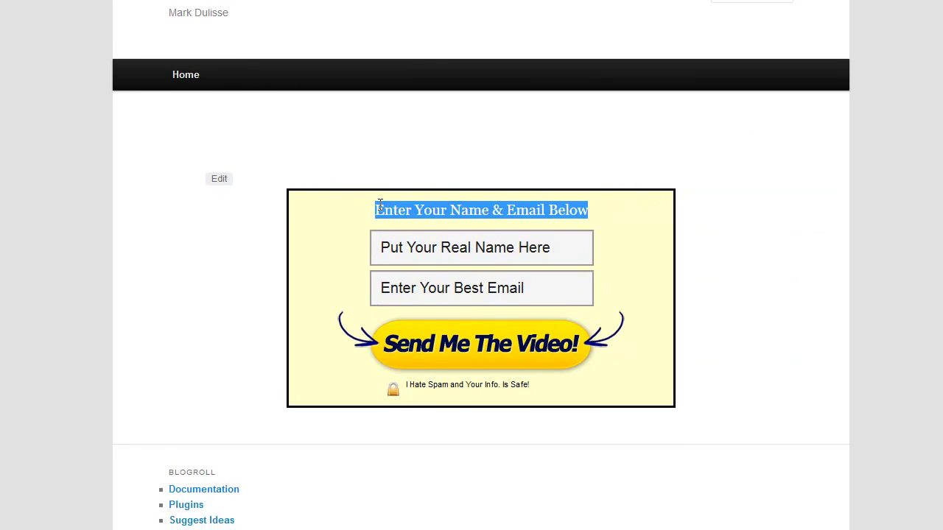
pyautogui.click(380, 204)
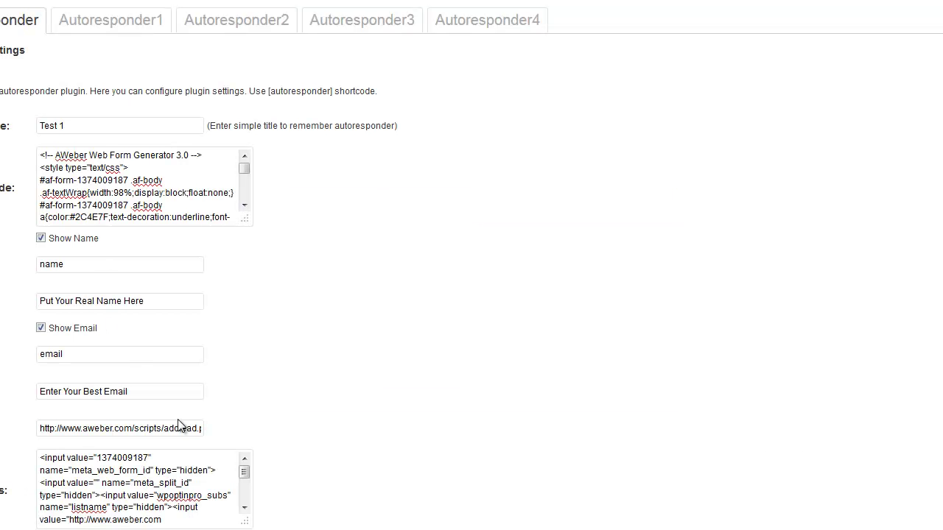
pyautogui.scroll(-5, 180, 424)
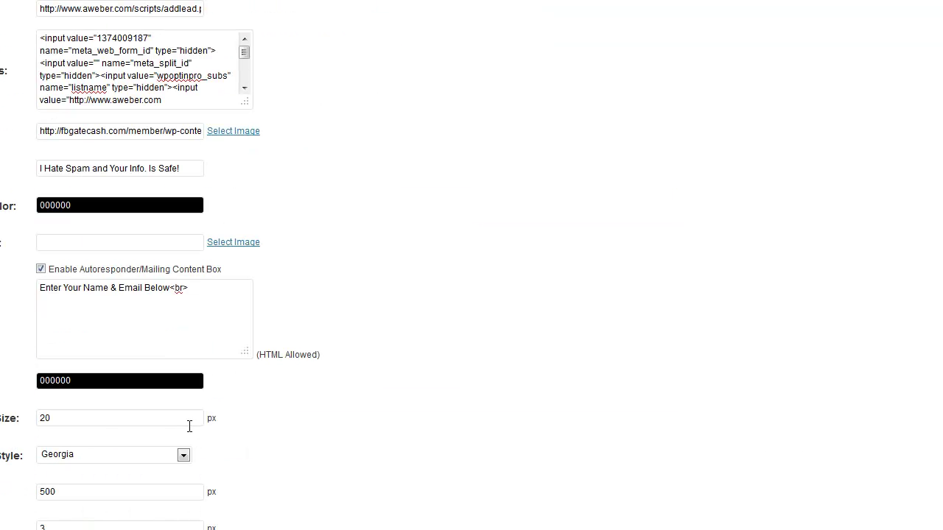
pyautogui.doubleClick(56, 417)
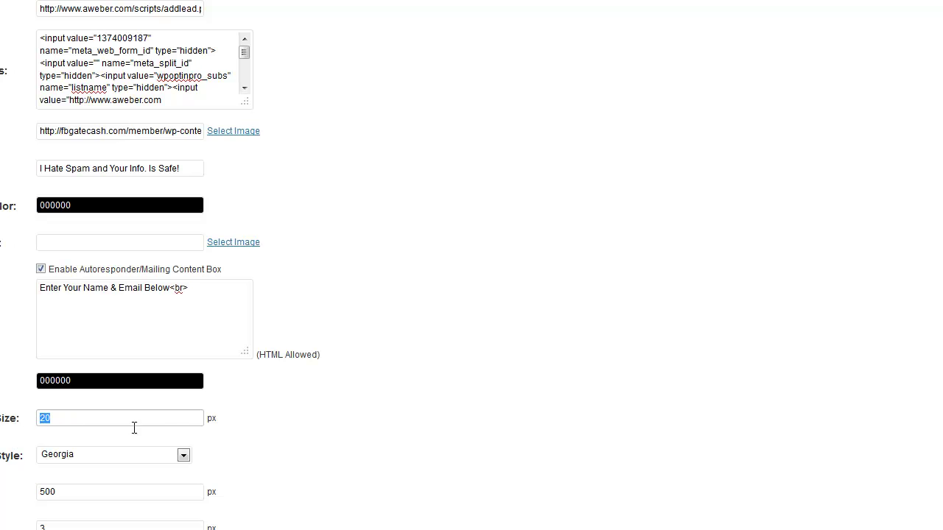
pyautogui.write('24')
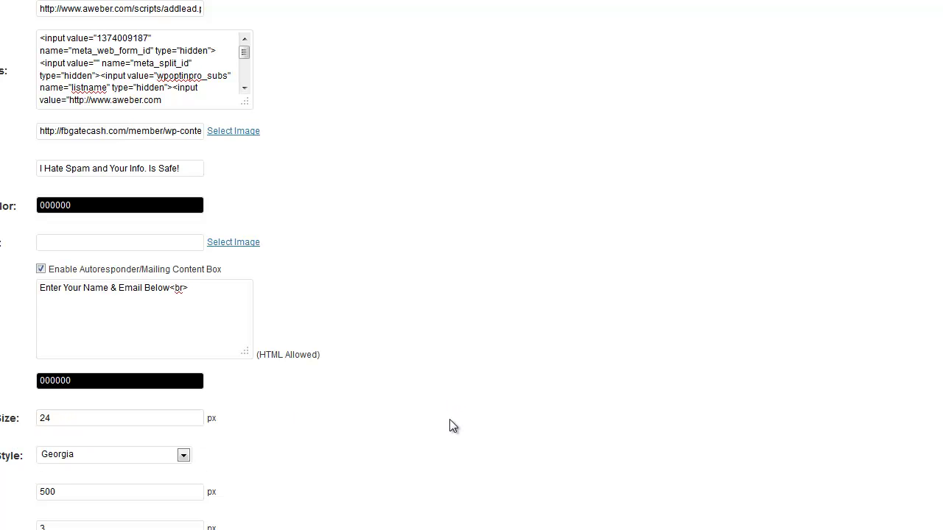
pyautogui.scroll(-6, 449, 420)
pyautogui.scroll(2, 267, 321)
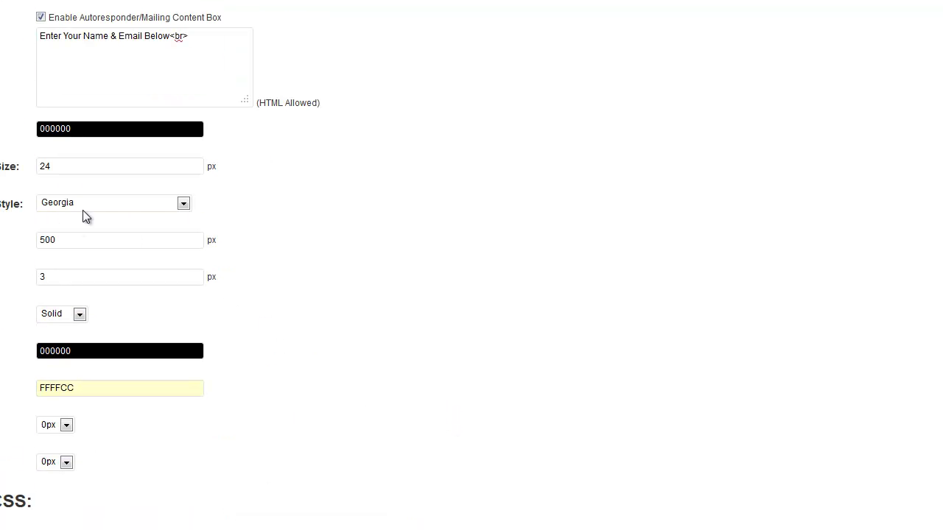
pyautogui.click(183, 204)
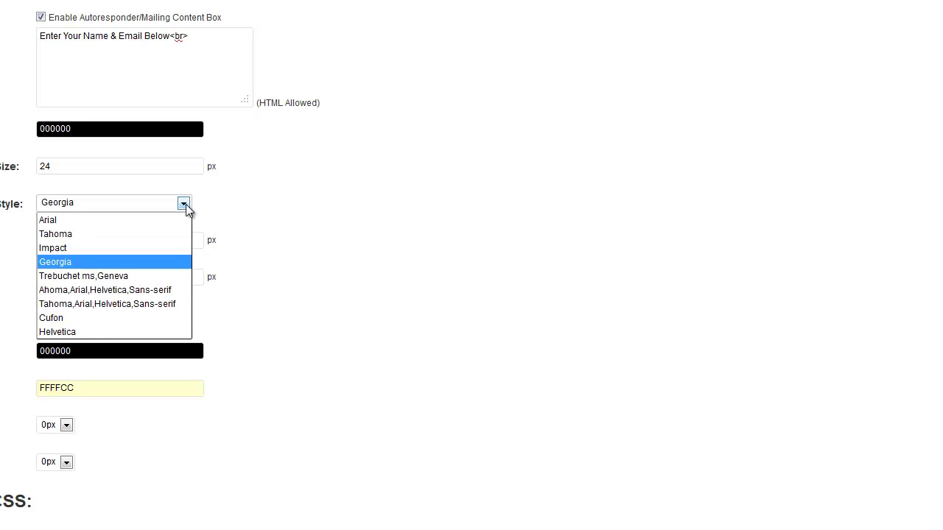
pyautogui.click(164, 299)
pyautogui.scroll(-2, 354, 348)
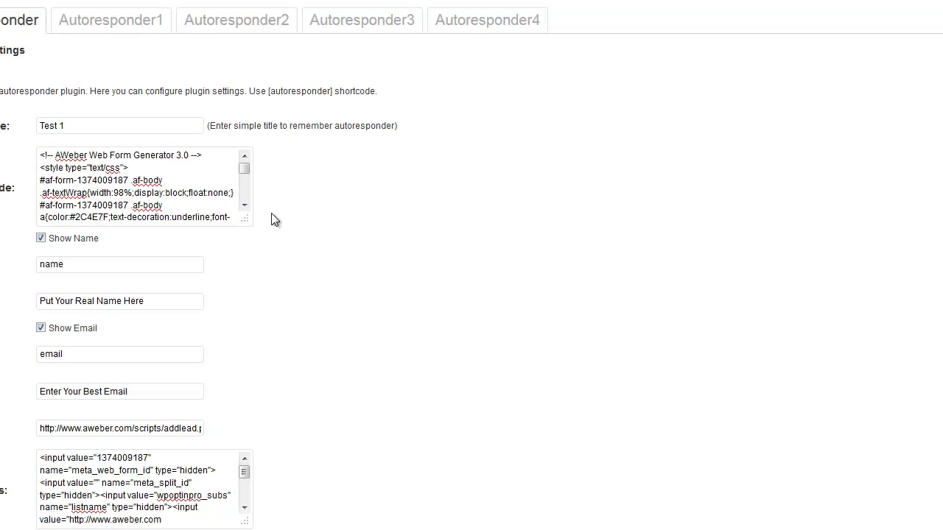
# - Change the Border Style to Dashed and the Border Color to red FC0000, and save the settings
pyautogui.scroll(-8, 288, 279)
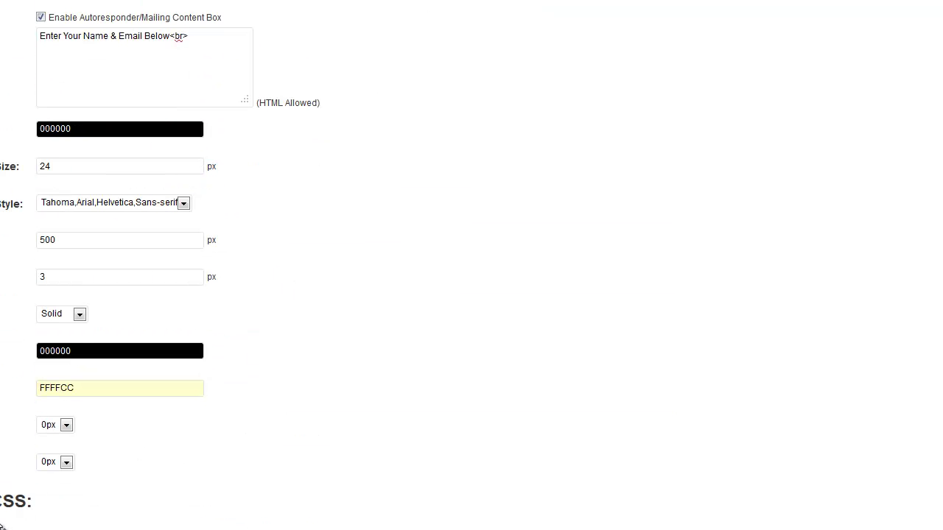
pyautogui.click(199, 333)
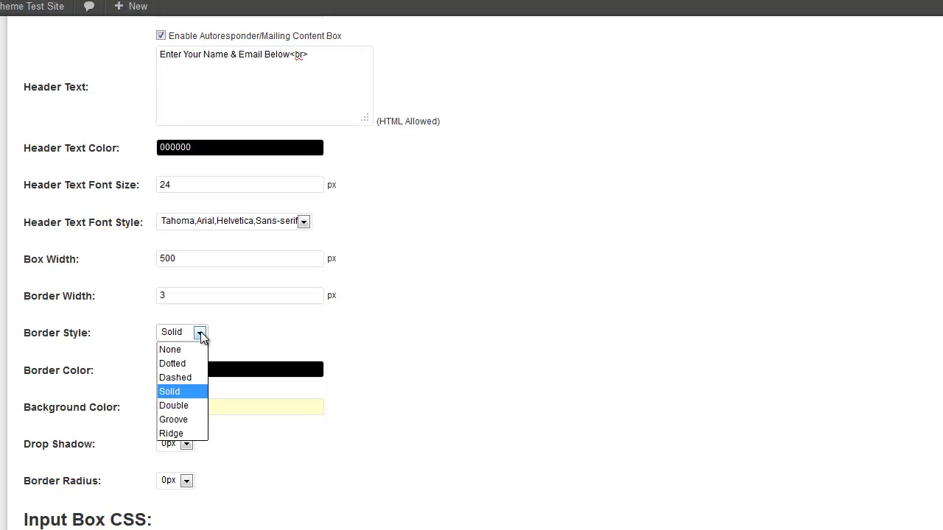
pyautogui.click(186, 378)
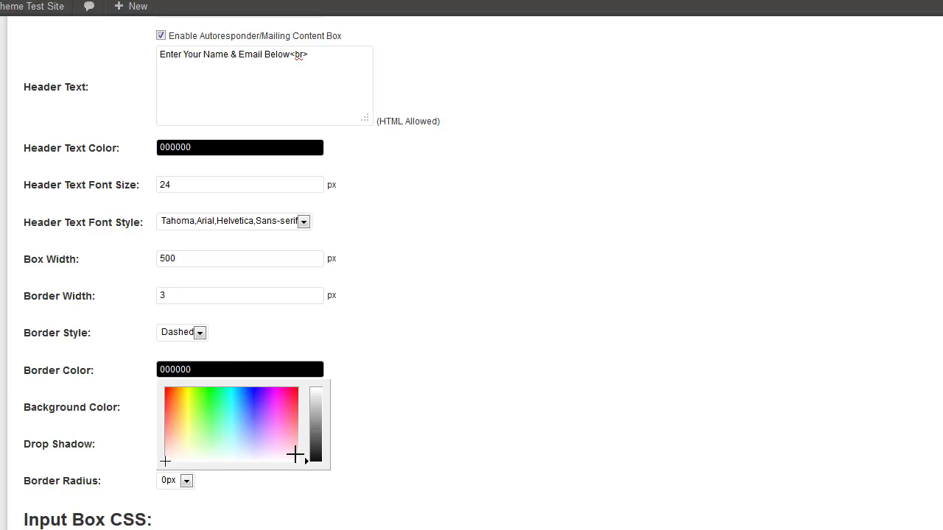
pyautogui.moveTo(167, 460); pyautogui.dragTo(305, 390)
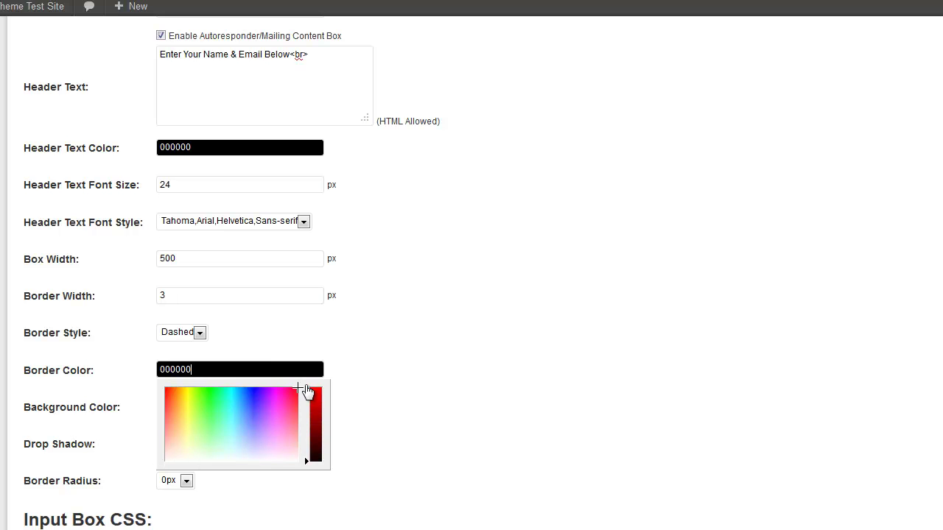
pyautogui.click(450, 406)
pyautogui.click(235, 374)
pyautogui.moveTo(321, 398); pyautogui.dragTo(321, 390)
pyautogui.click(480, 395)
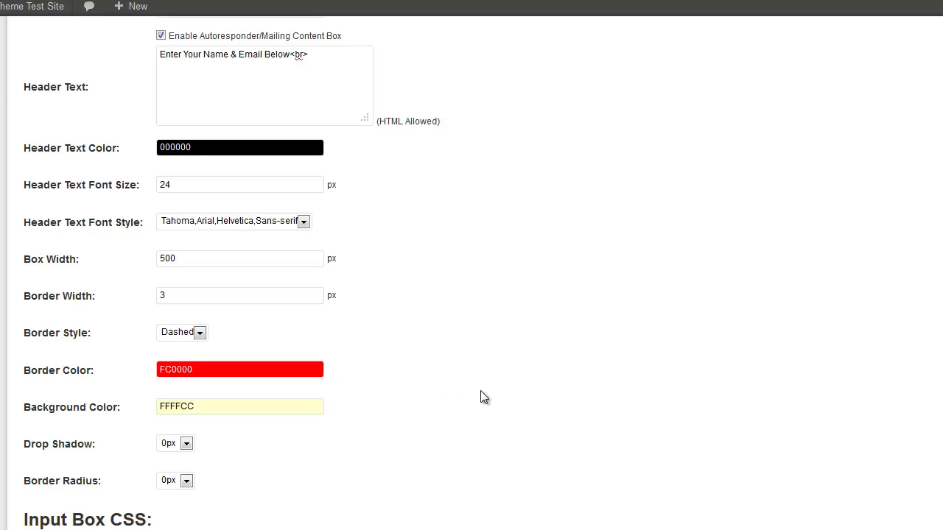
pyautogui.scroll(-3, 481, 391)
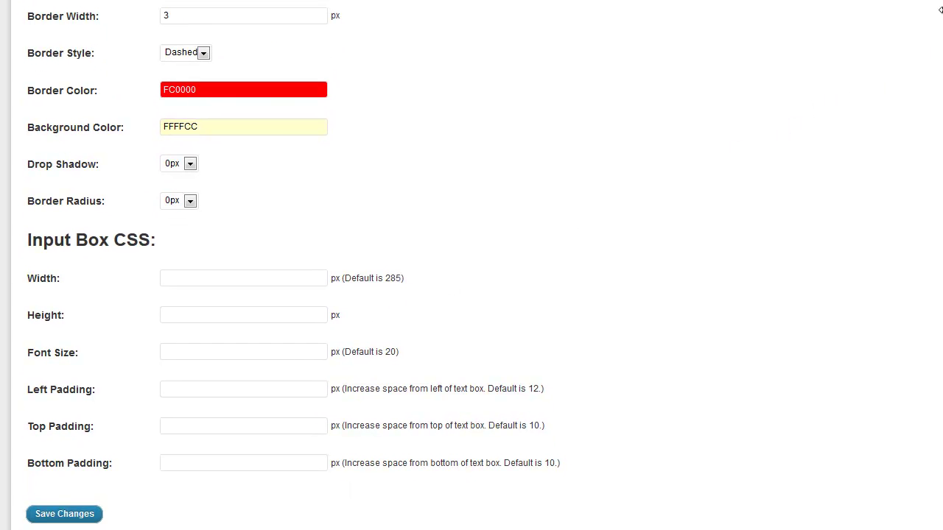
# - Set the content box's Border Width to 5 px
pyautogui.scroll(10, 471, 265)
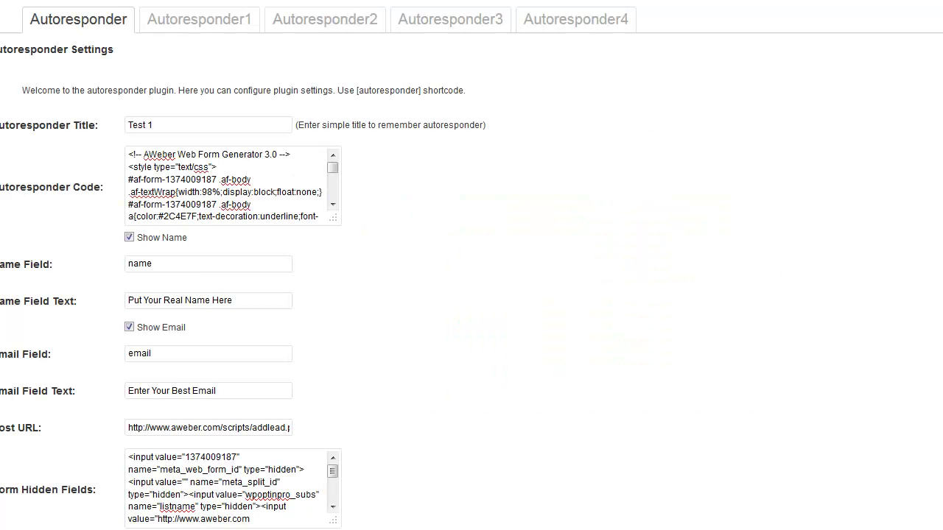
pyautogui.scroll(-10, 371, 347)
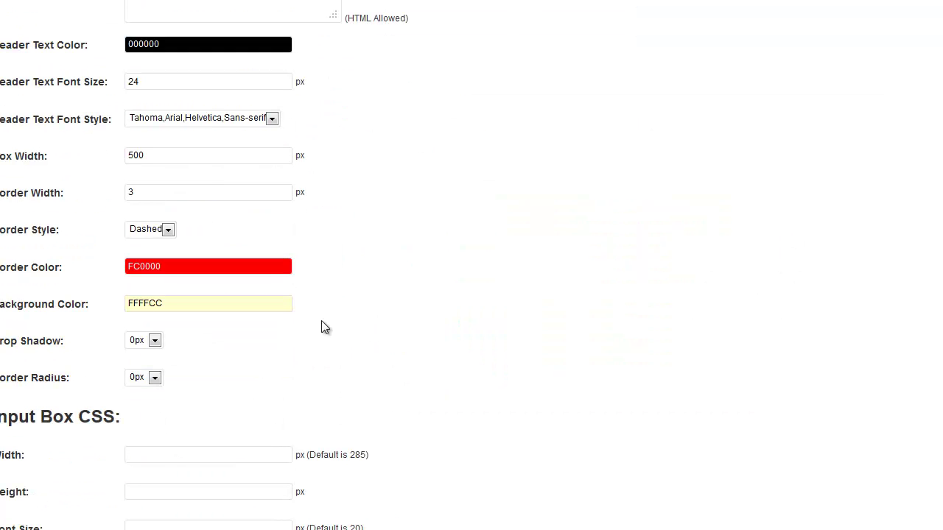
pyautogui.moveTo(149, 190); pyautogui.dragTo(110, 193)
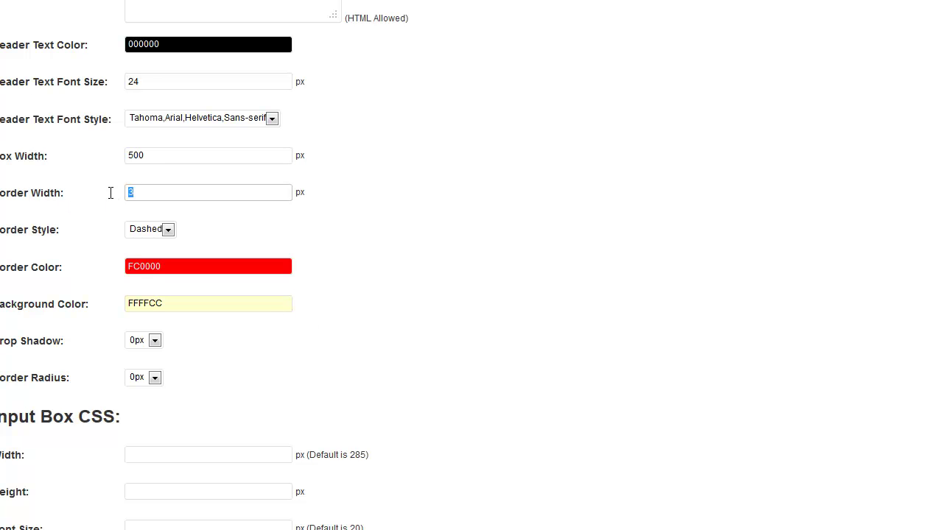
pyautogui.write('5')
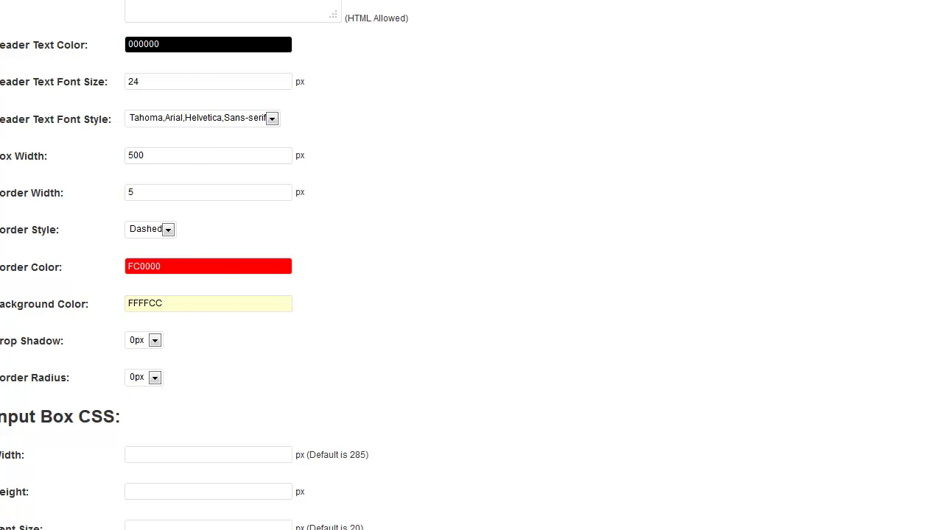
# - Set the content box's Border Radius to 30px and save the settings
pyautogui.click(154, 377)
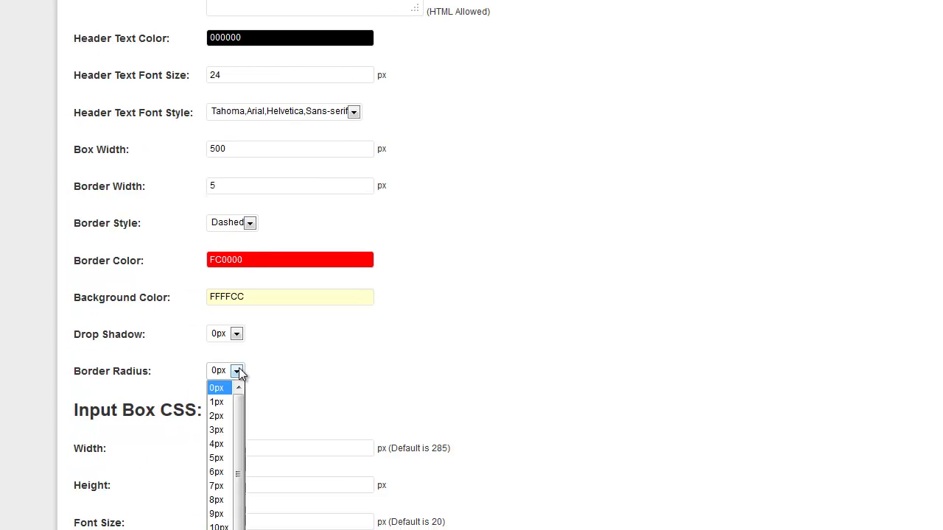
pyautogui.scroll(-4, 238, 420)
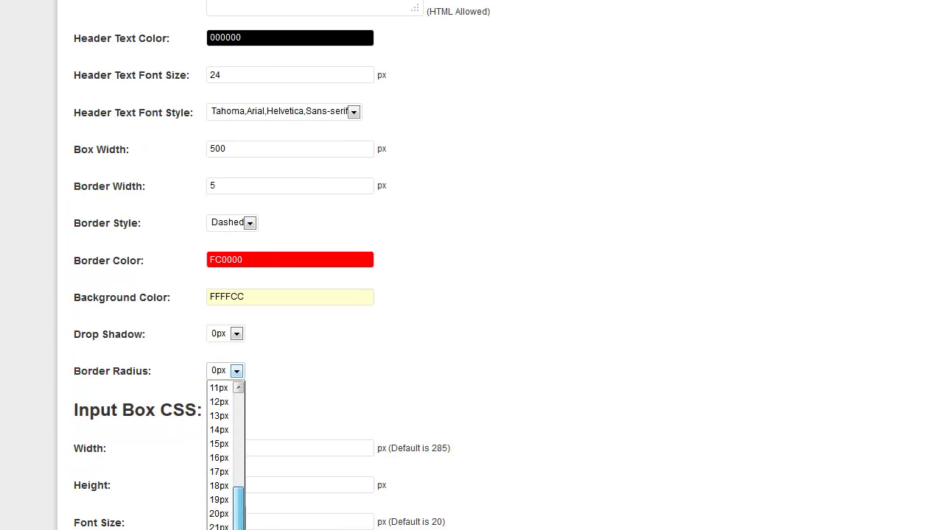
pyautogui.click(219, 516)
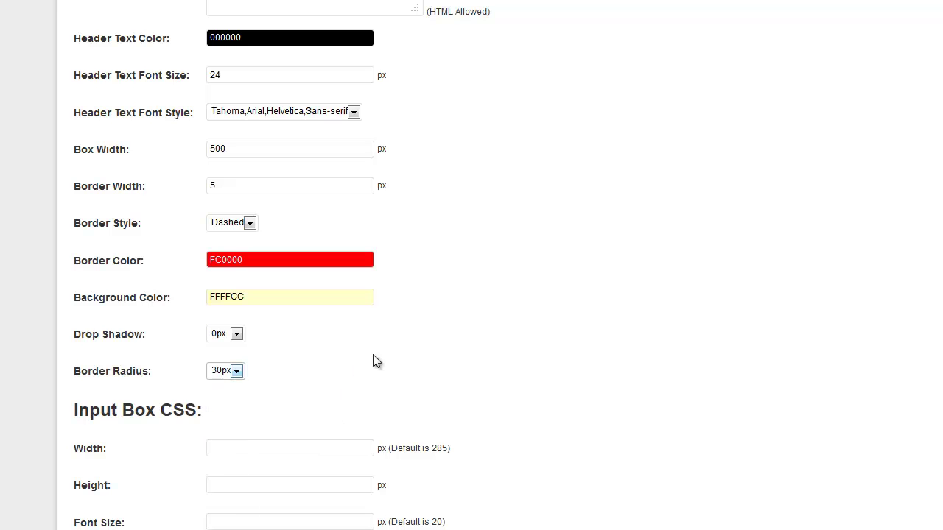
pyautogui.scroll(10, 373, 354)
pyautogui.scroll(-8, 439, 398)
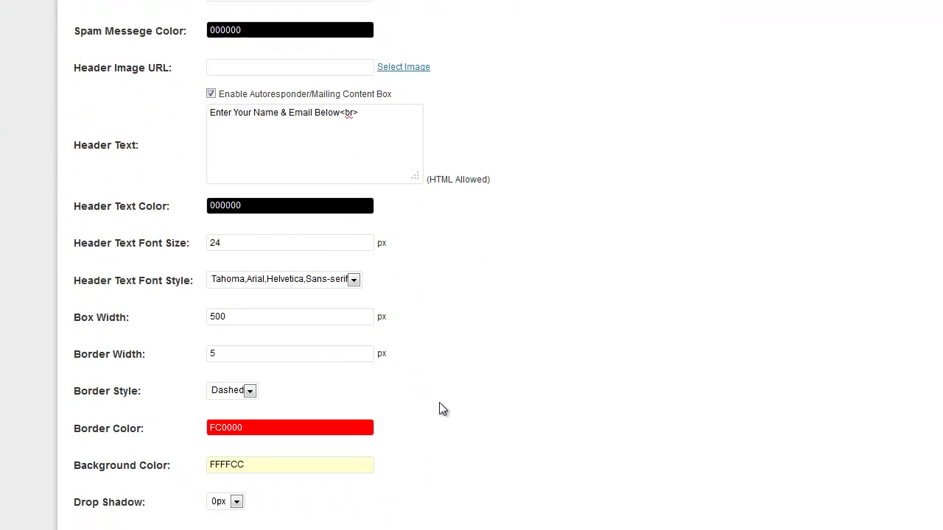
pyautogui.scroll(-4, 441, 412)
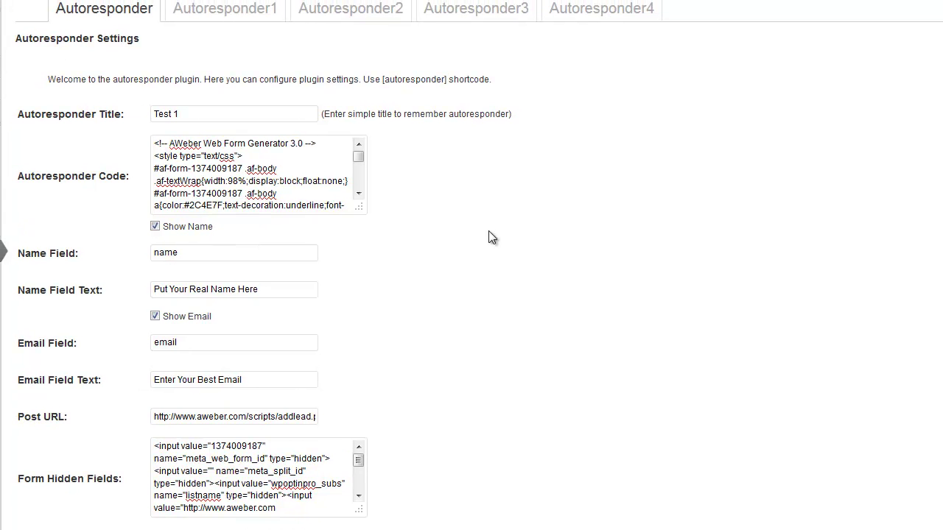
pyautogui.scroll(-5, 471, 265)
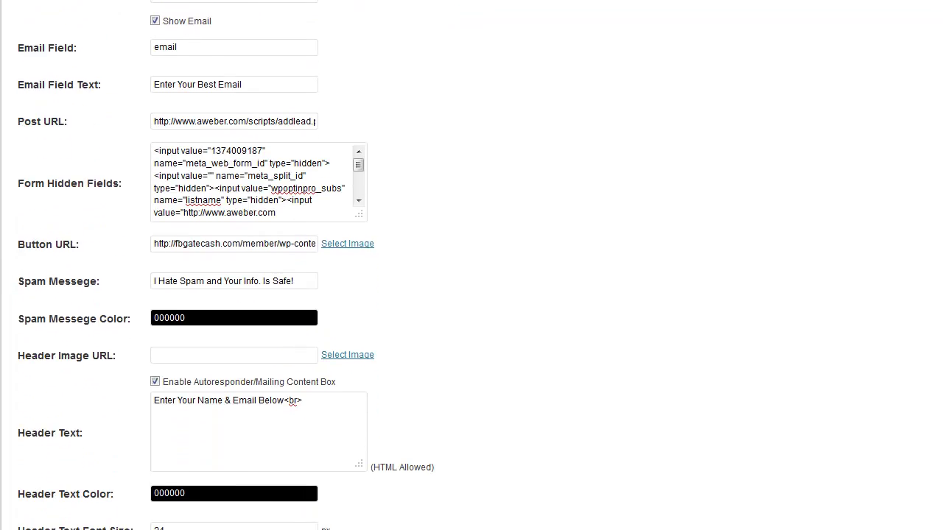
pyautogui.click(177, 250)
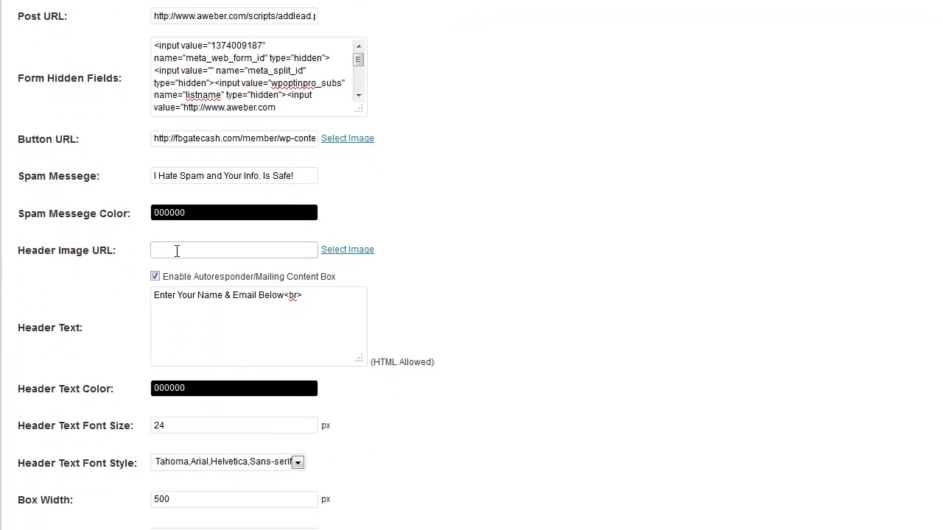
pyautogui.write('hh')
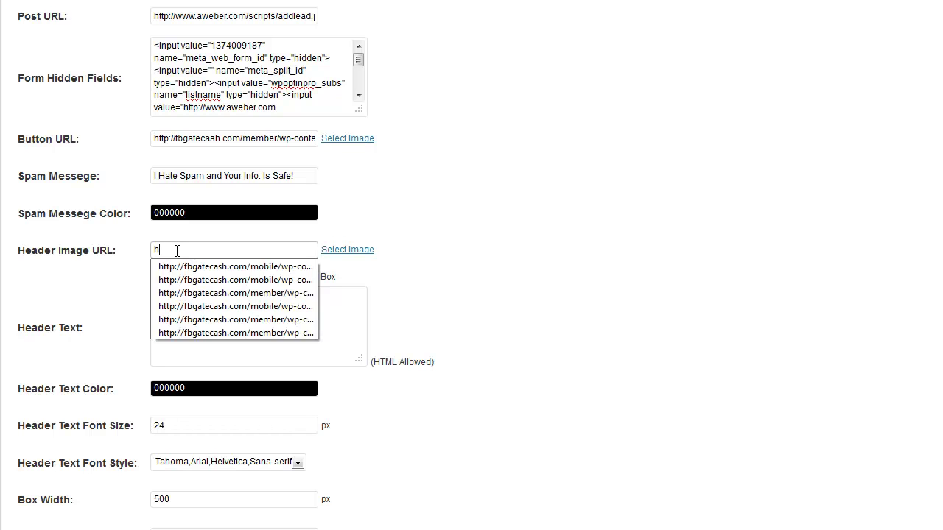
pyautogui.press('BackSpace')
pyautogui.press('BackSpace')
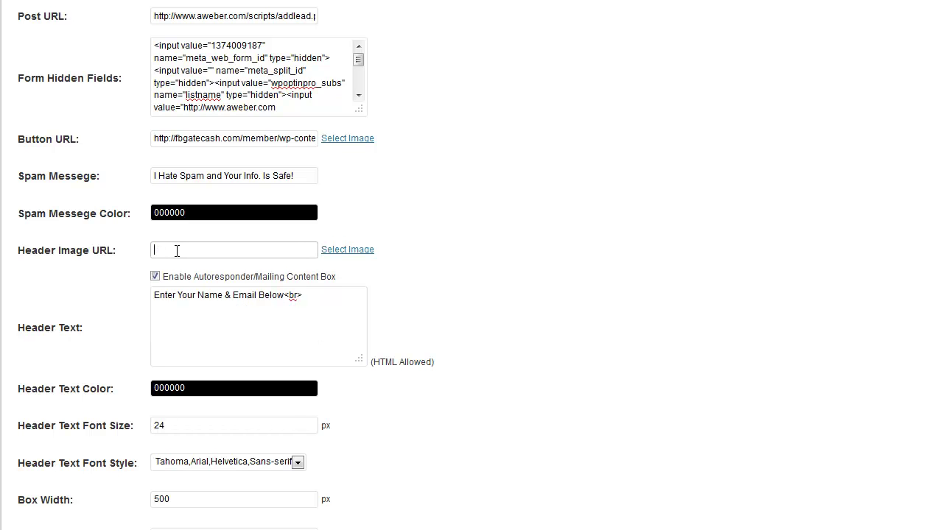
# - Select the "ATTENTION: This Free Offer Will Last A Very Short Time!" header image, save the settings and check it on the page
pyautogui.click(348, 250)
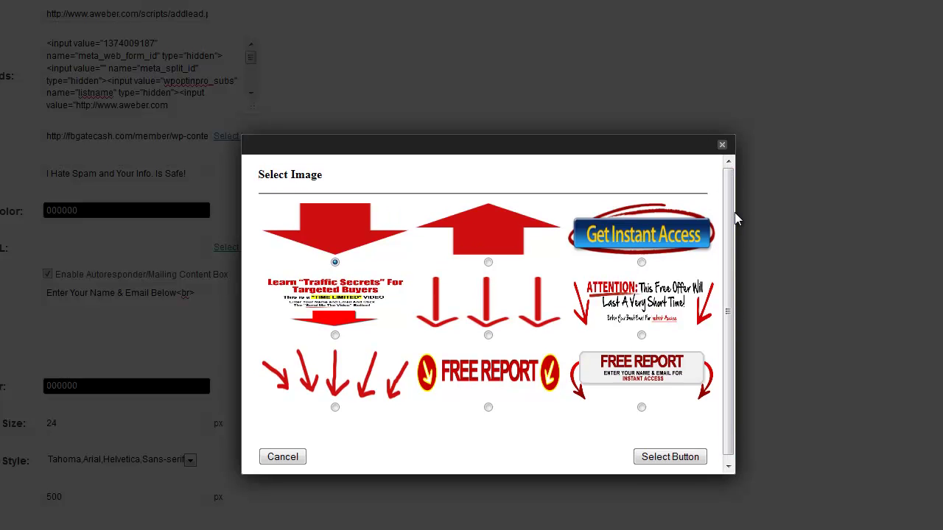
pyautogui.click(641, 335)
pyautogui.moveTo(729, 344); pyautogui.dragTo(730, 348)
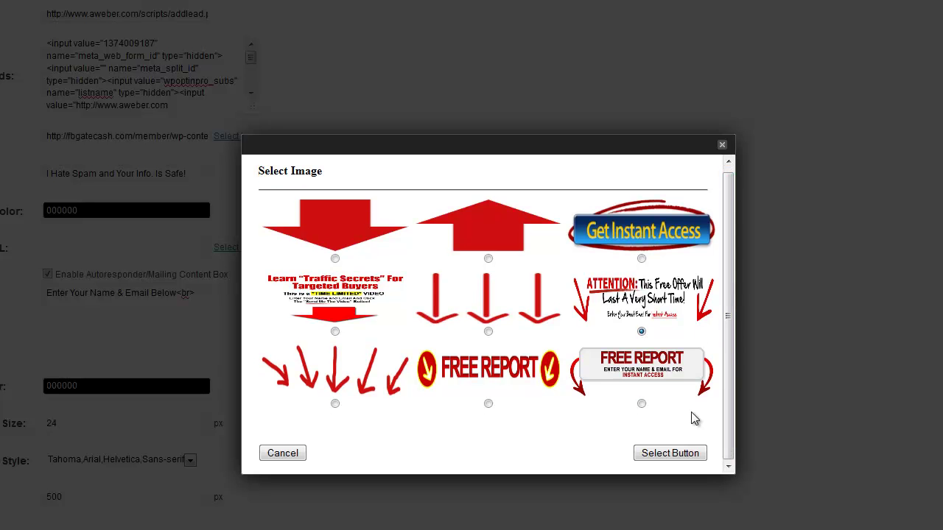
pyautogui.click(664, 453)
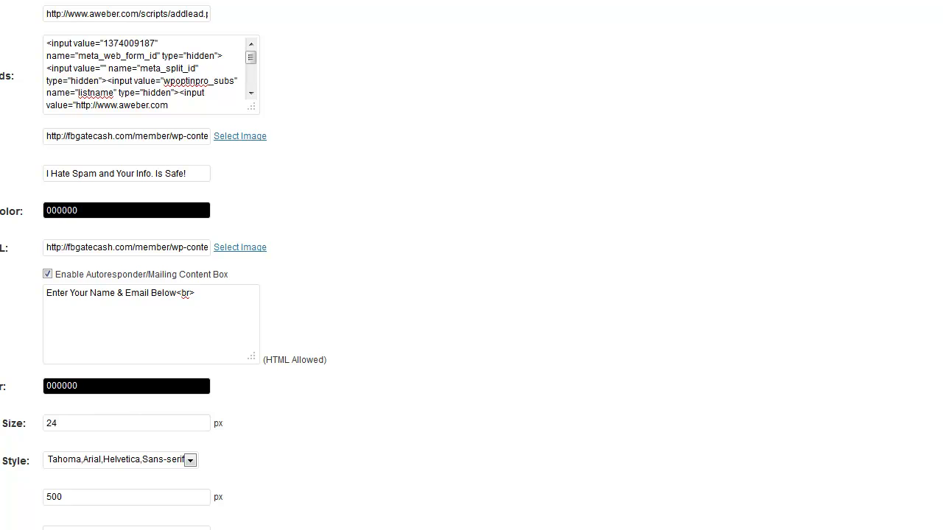
pyautogui.scroll(-5, 429, 135)
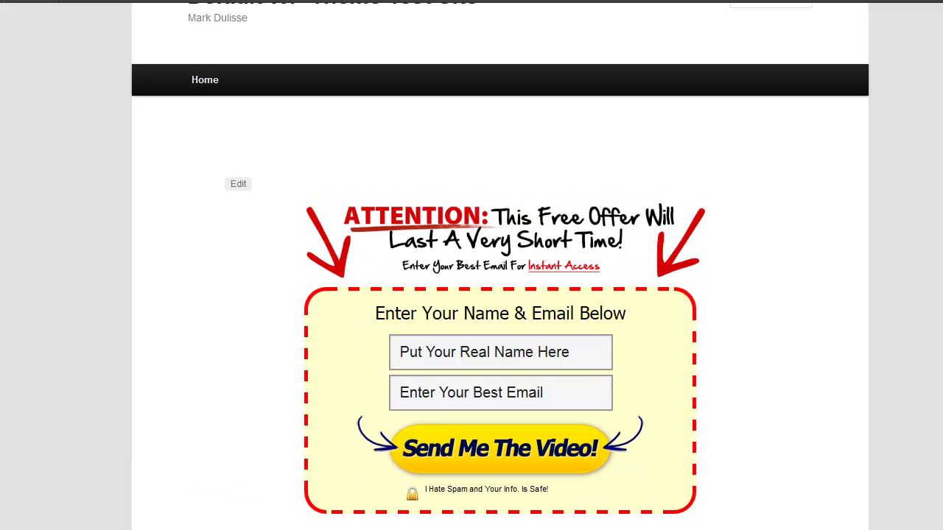
pyautogui.hotkey('ctrl', 'a')
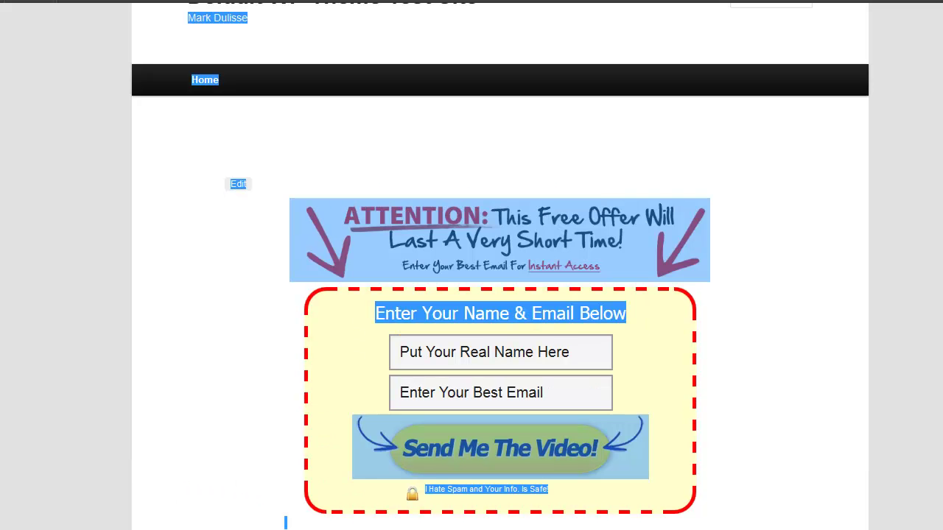
pyautogui.click(919, 55)
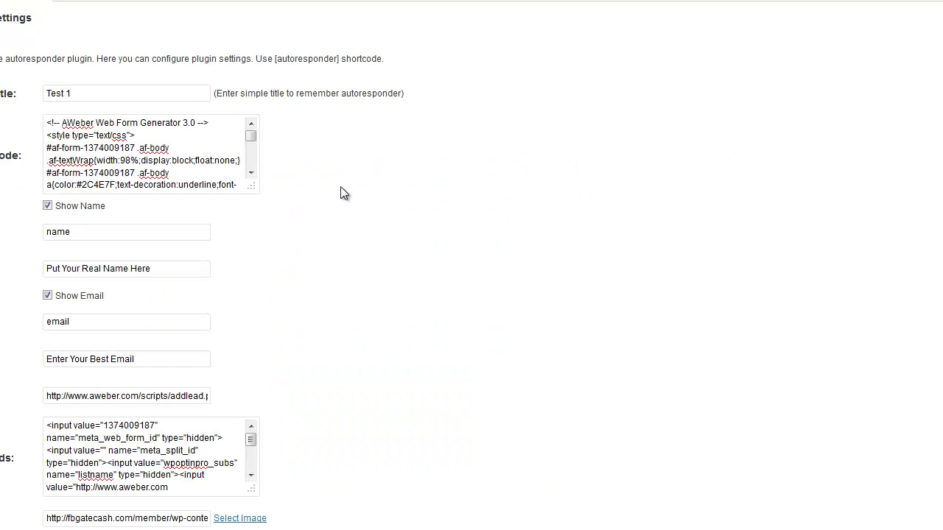
# - Set the header image to the Learn "Traffic Secrets" For Targeted Buyers graphic, save the changes and review the opt-in form on the page
pyautogui.scroll(-3, 705, 213)
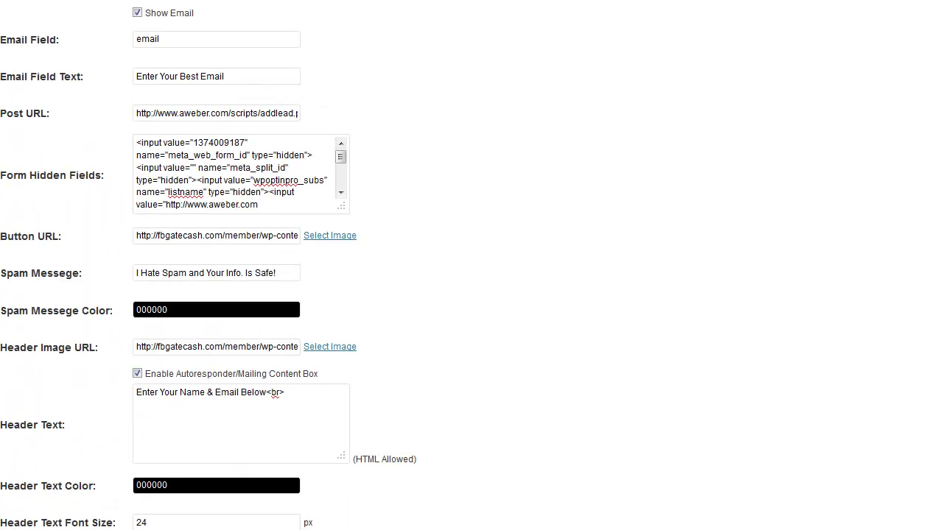
pyautogui.click(337, 352)
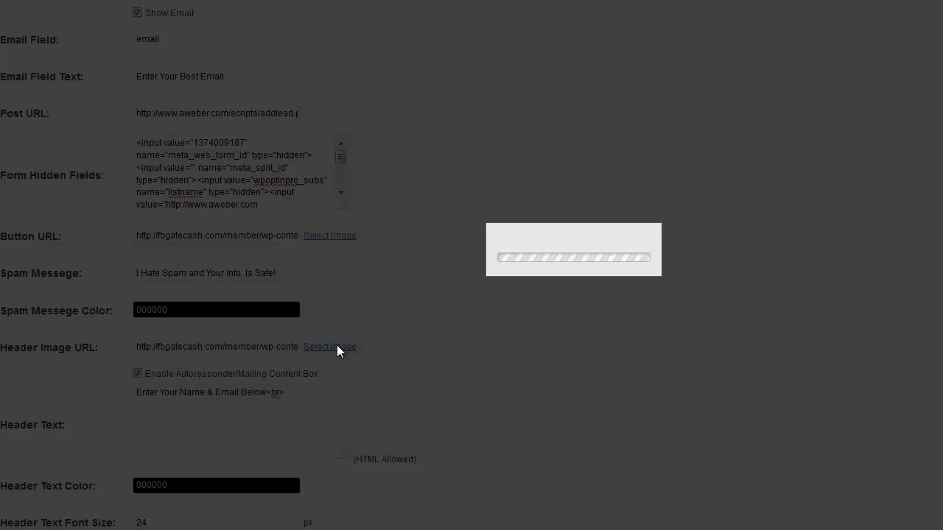
pyautogui.click(424, 287)
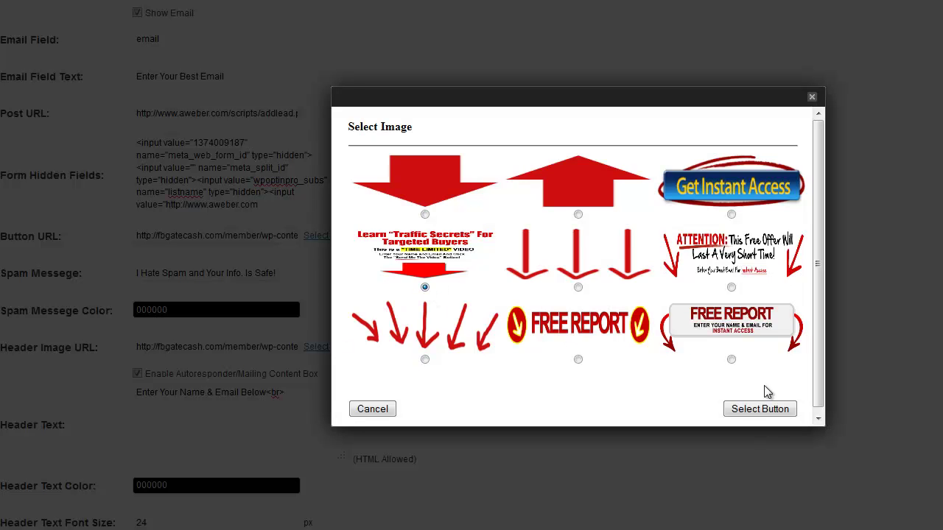
pyautogui.click(766, 410)
pyautogui.scroll(-10, 723, 437)
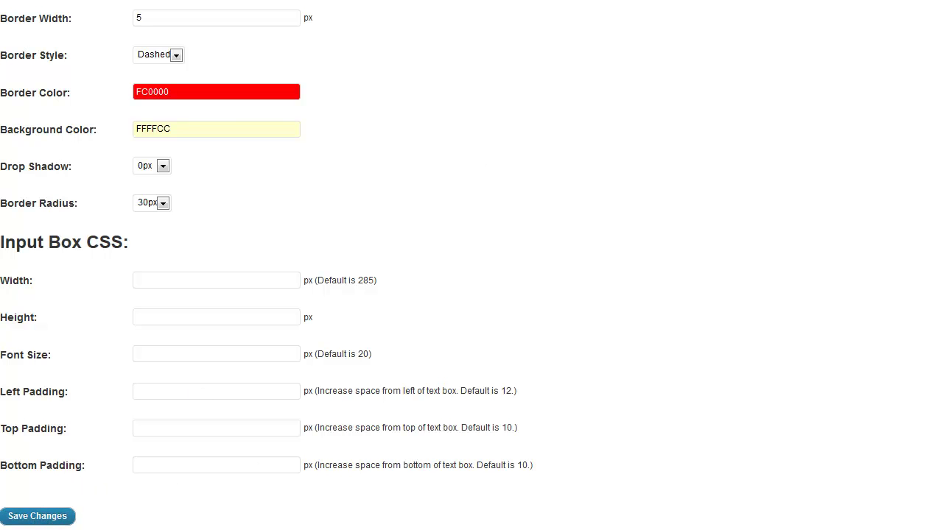
pyautogui.click(38, 516)
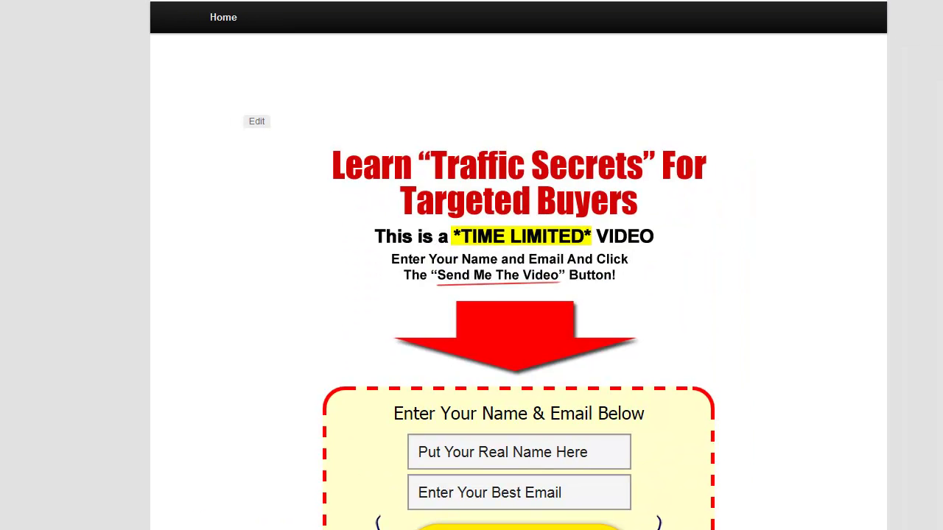
pyautogui.scroll(-1, 518, 295)
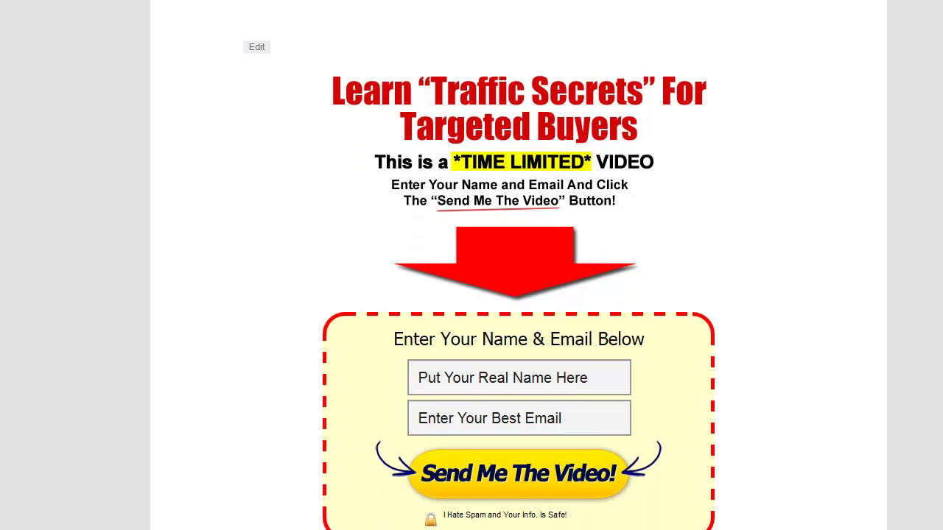
pyautogui.scroll(-1, 518, 295)
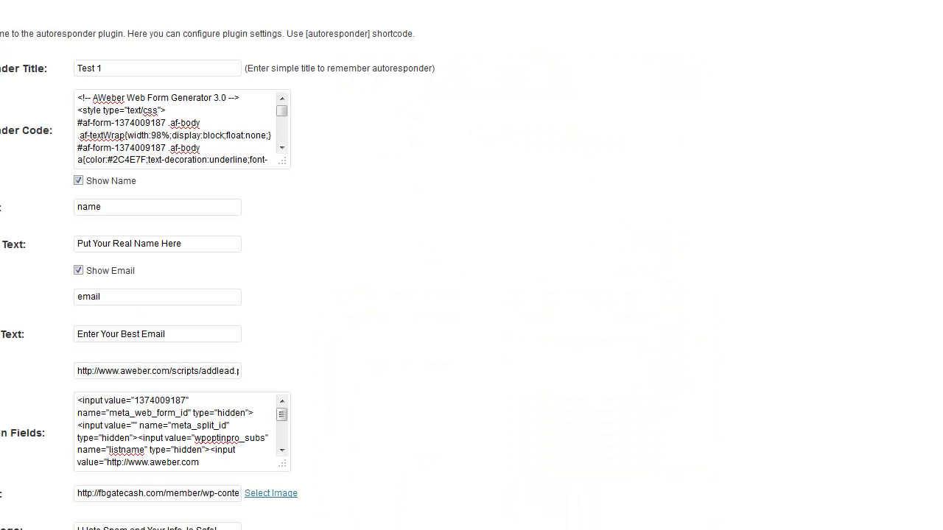
# - Disable the Autoresponder/Mailing Content Box, save the settings and check the form on the page
pyautogui.scroll(-6, 373, 162)
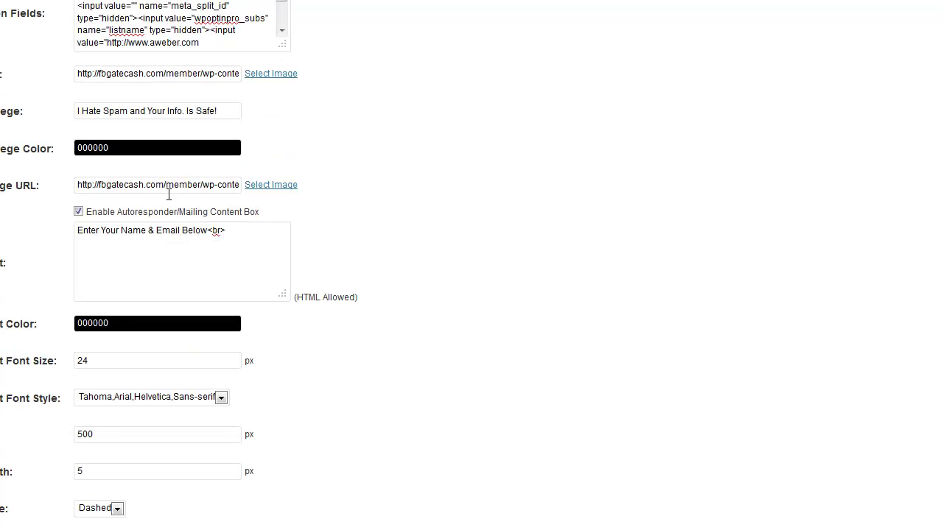
pyautogui.click(78, 211)
pyautogui.scroll(-6, 540, 182)
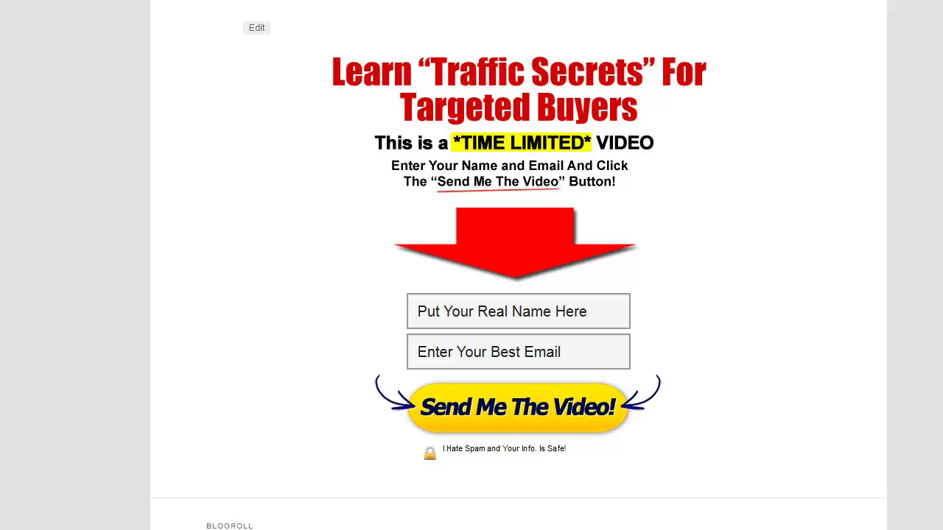
pyautogui.scroll(3, 785, 263)
pyautogui.scroll(-3, 785, 263)
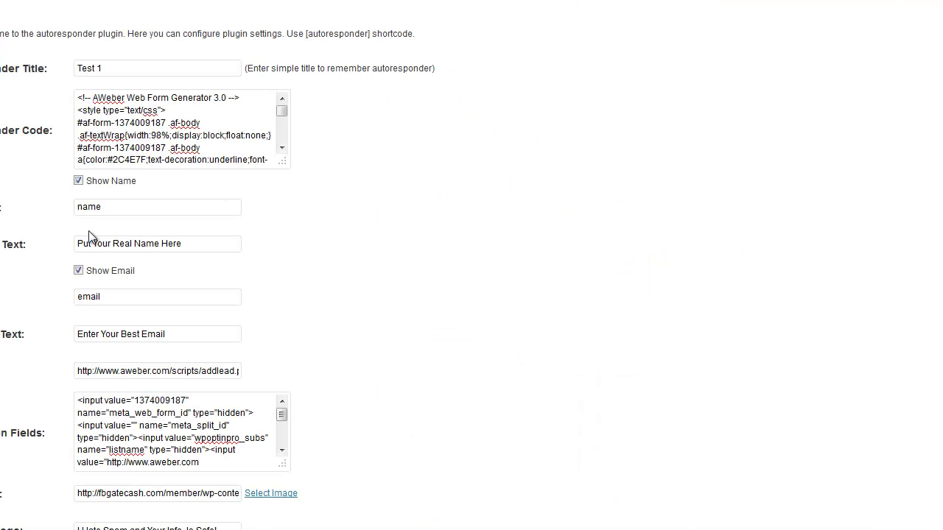
pyautogui.scroll(-10, 409, 270)
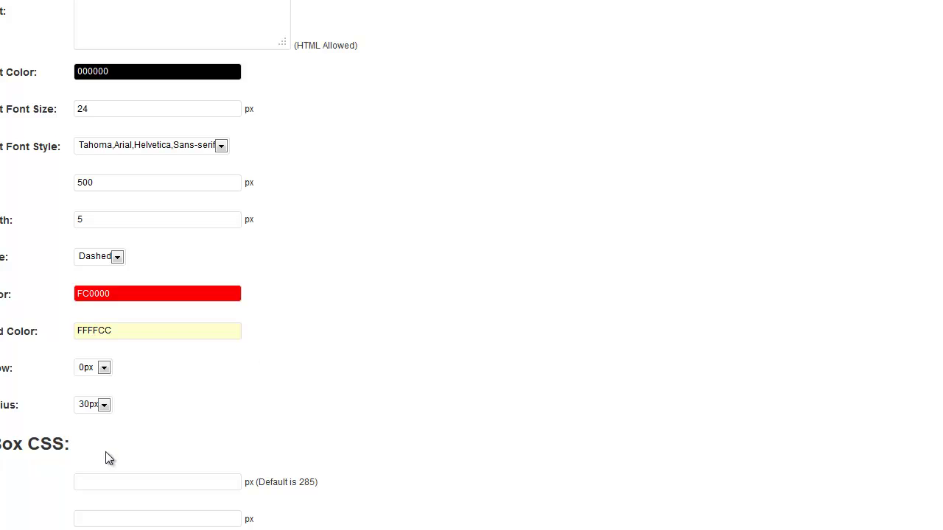
pyautogui.scroll(-3, 105, 451)
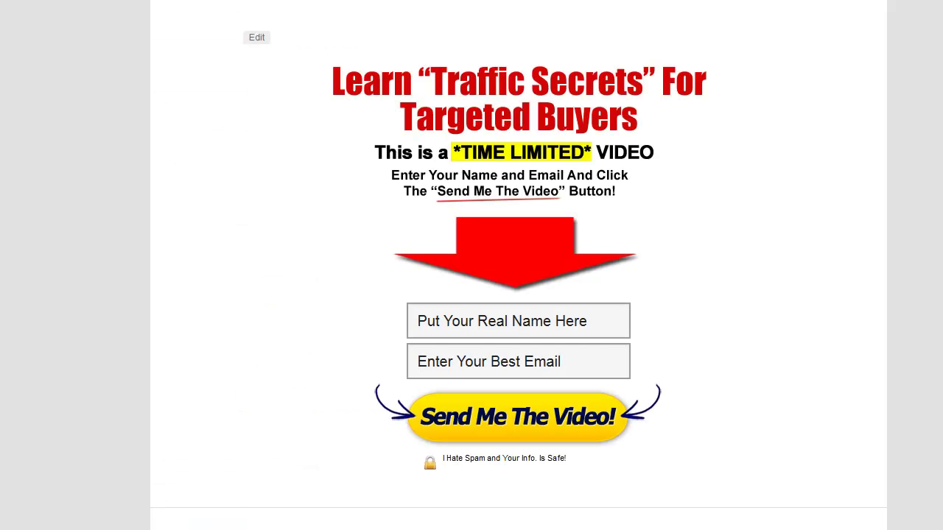